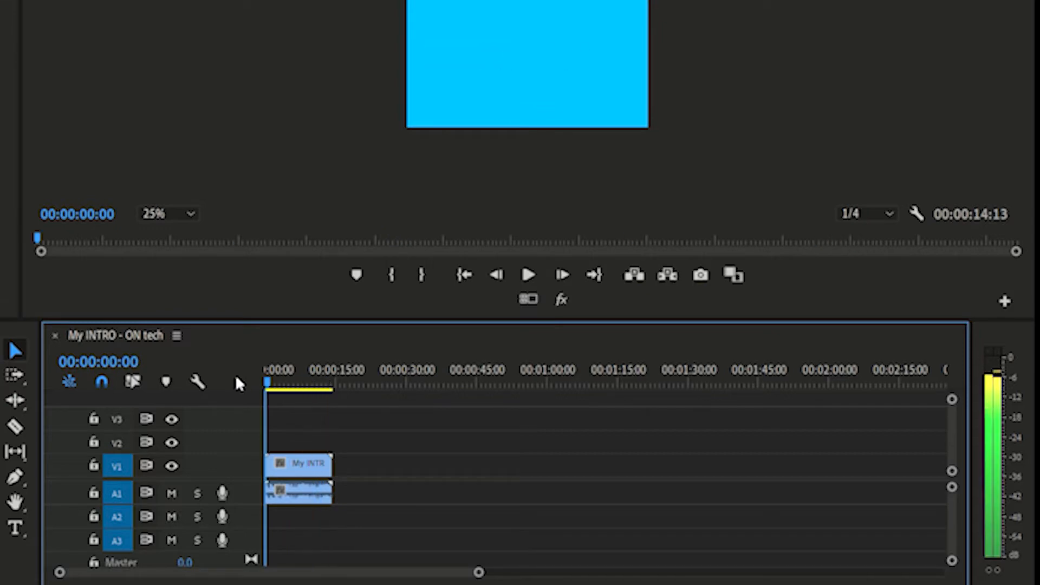
# Set the Program monitor zoom to 50% and play the opening seconds of the intro sequence
pyautogui.click(158, 215)
pyautogui.click(167, 298)
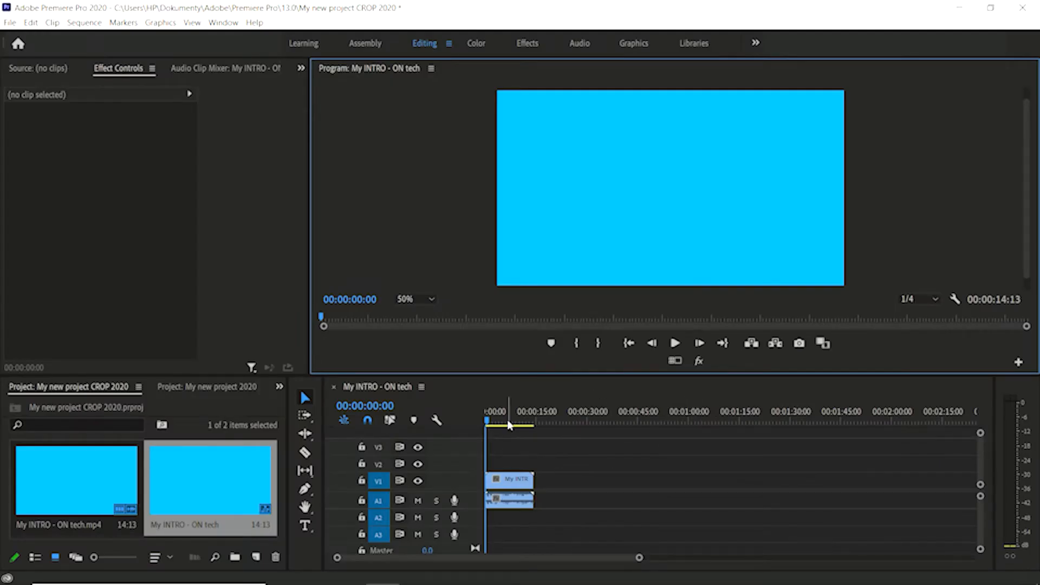
pyautogui.press('space')
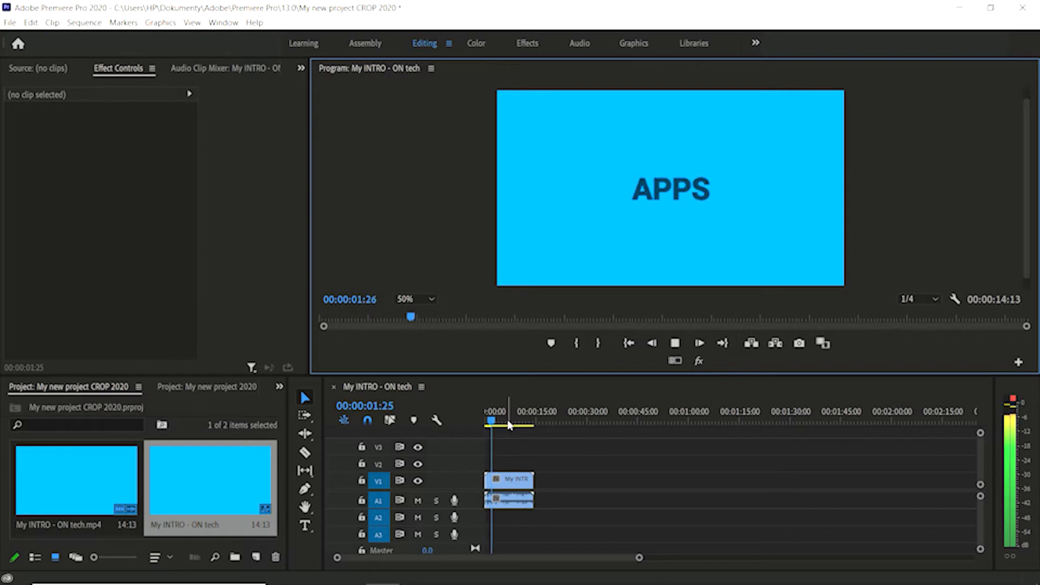
pyautogui.press('space')
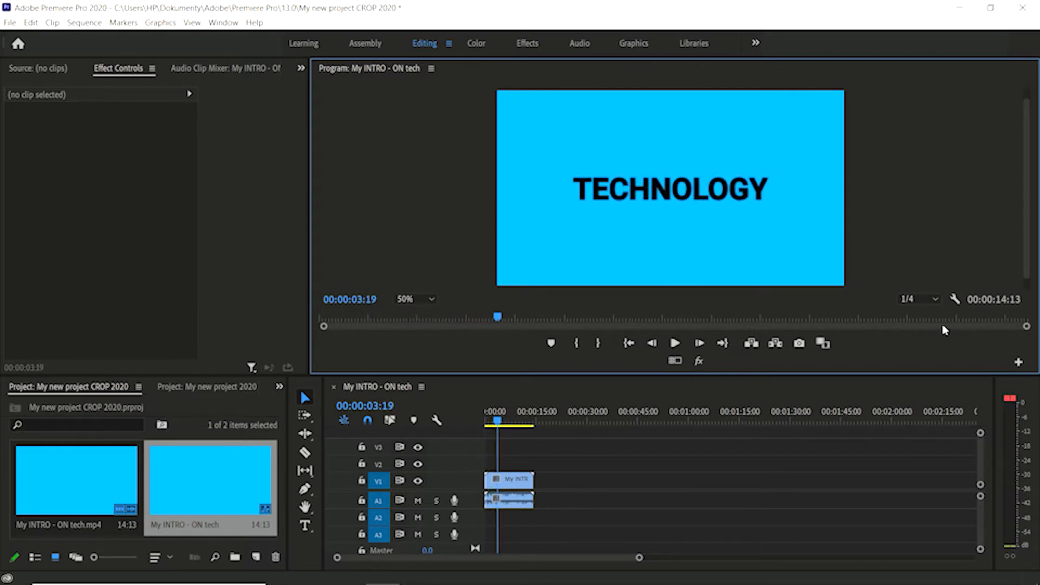
# Set the playback resolution to 1/2, play the intro from the beginning and return the playhead to the start
pyautogui.click(920, 299)
pyautogui.click(919, 317)
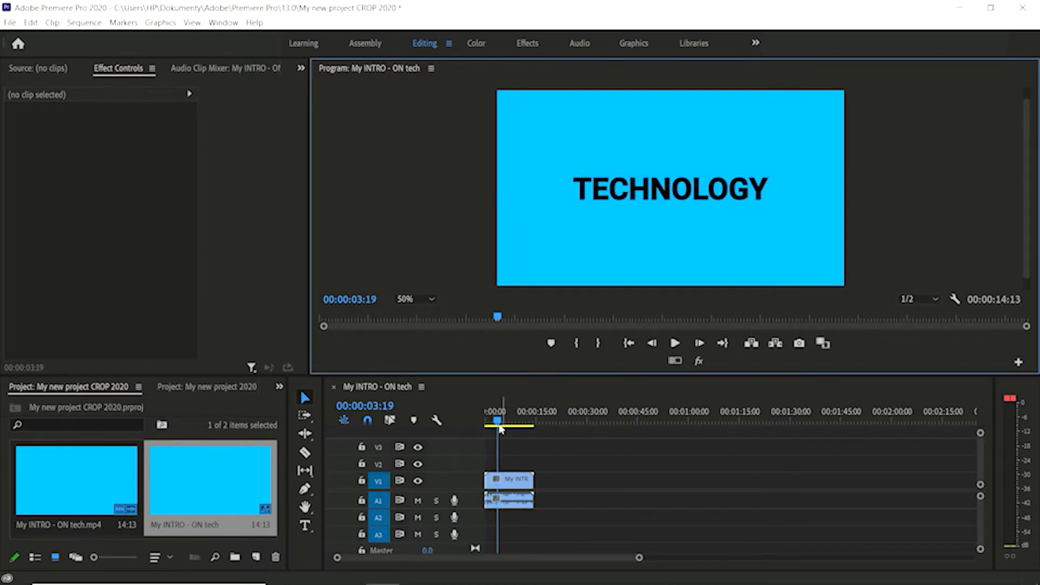
pyautogui.moveTo(508, 423); pyautogui.dragTo(476, 428)
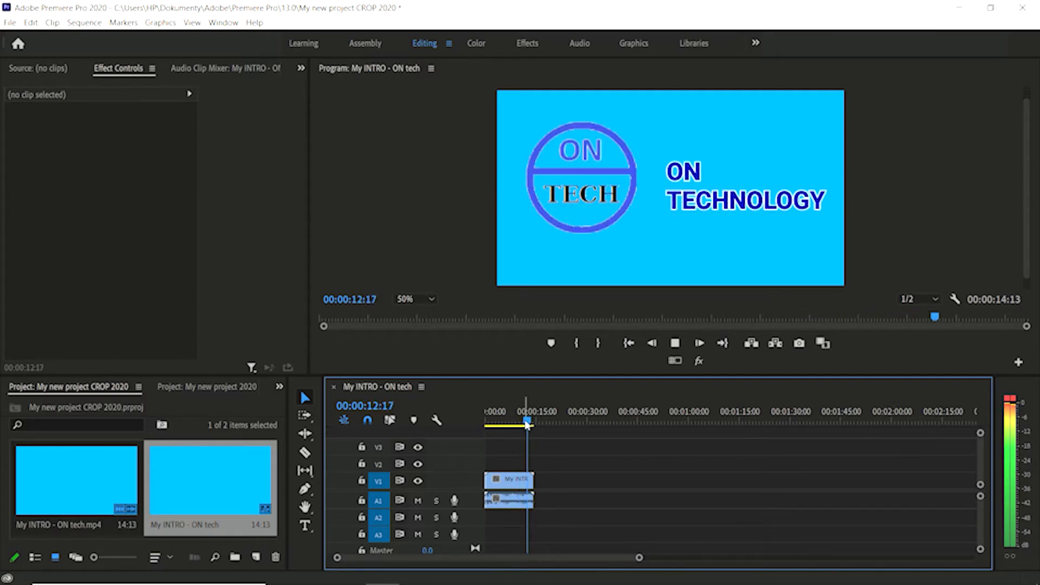
pyautogui.moveTo(526, 421); pyautogui.dragTo(484, 423)
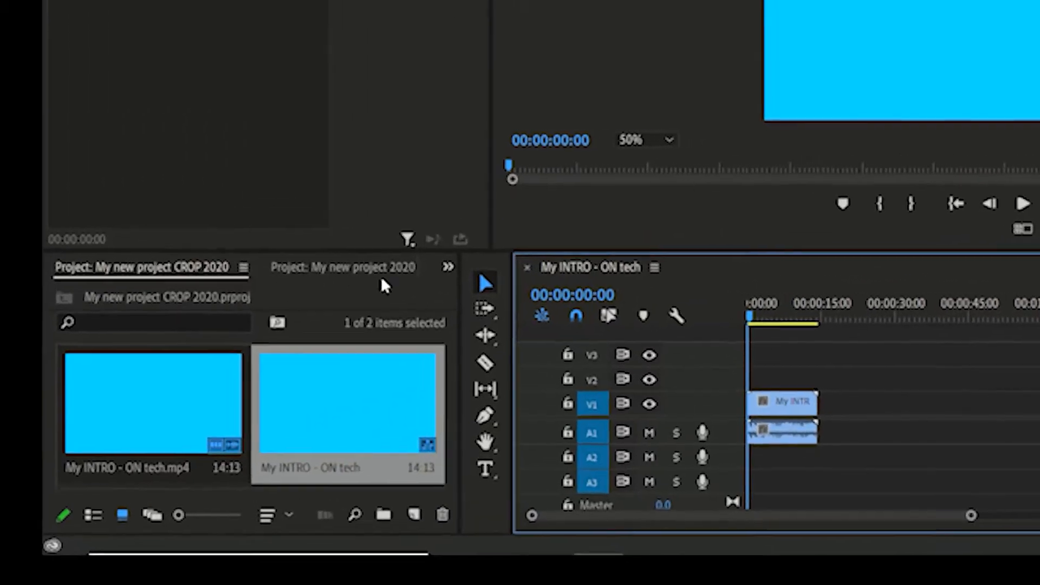
# Search the effects for "crop" and apply the Crop video effect to the intro clip on V1
pyautogui.click(425, 280)
pyautogui.click(471, 415)
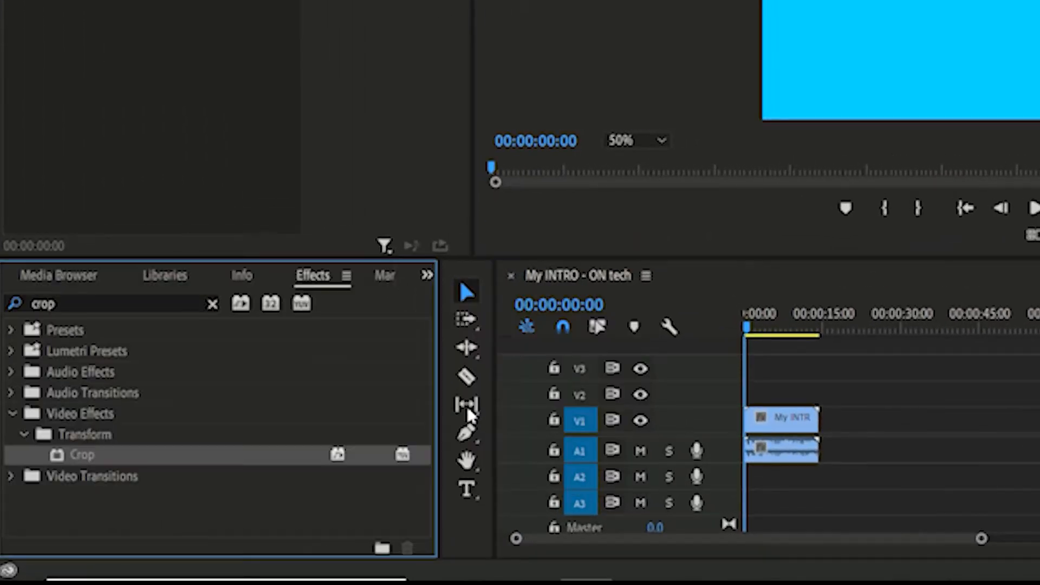
pyautogui.click(96, 300)
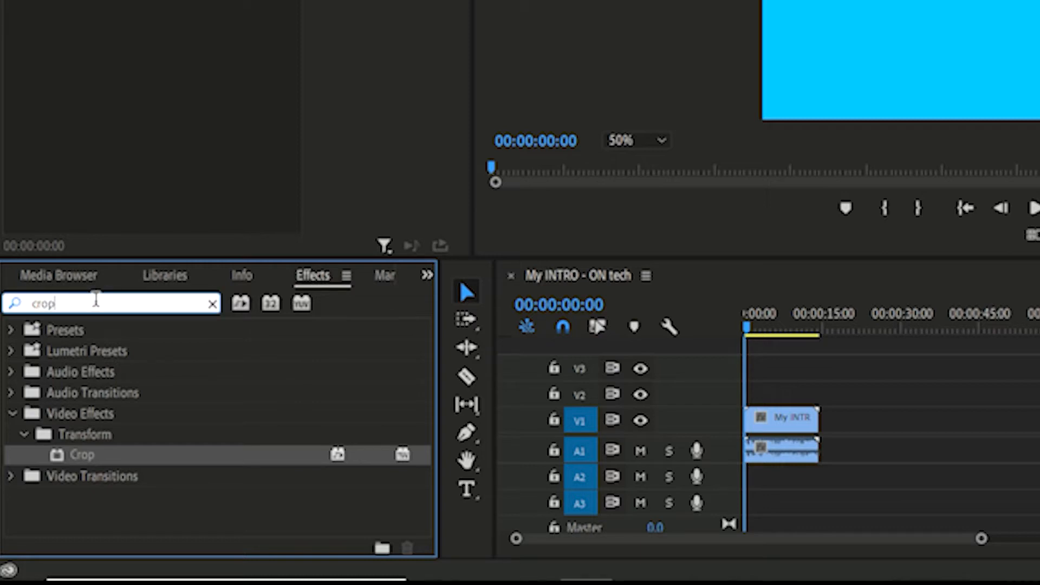
pyautogui.write('crop')
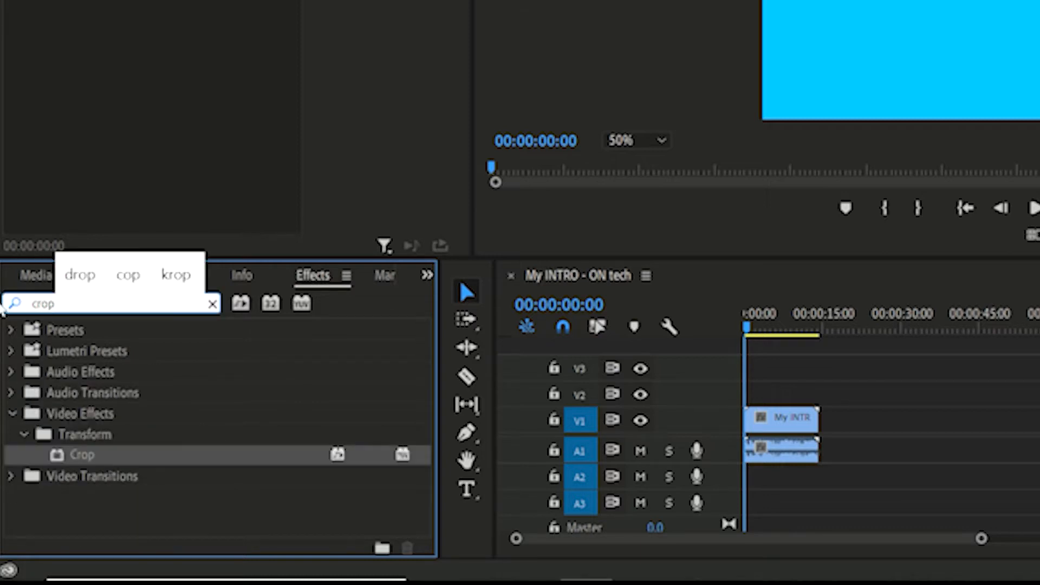
pyautogui.moveTo(86, 457); pyautogui.dragTo(787, 428)
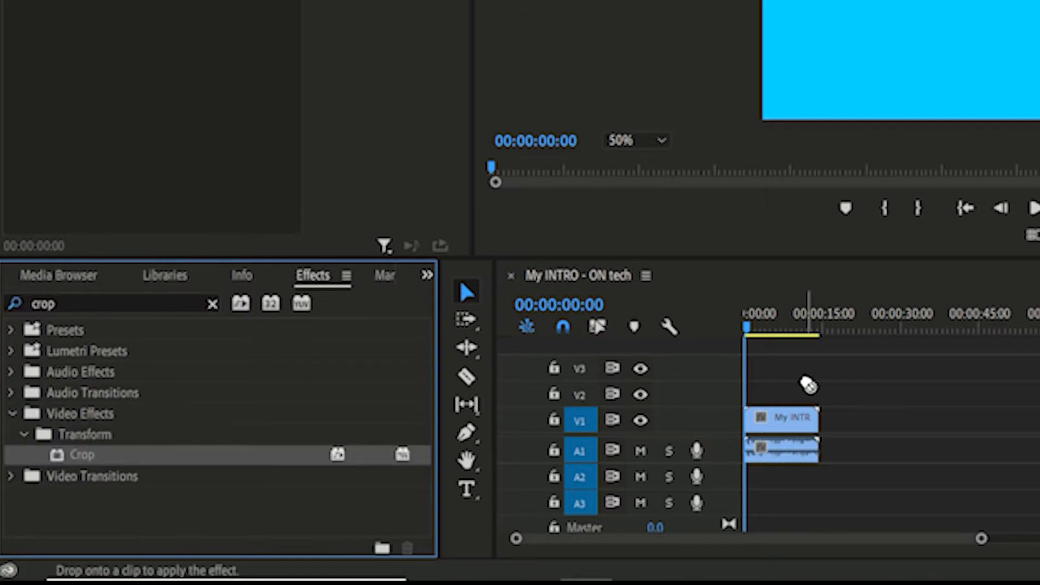
# Set the clip's Crop values to Left 32%, Top 31%, Right 29% and Bottom 27%
pyautogui.scroll(-5, 41, 226)
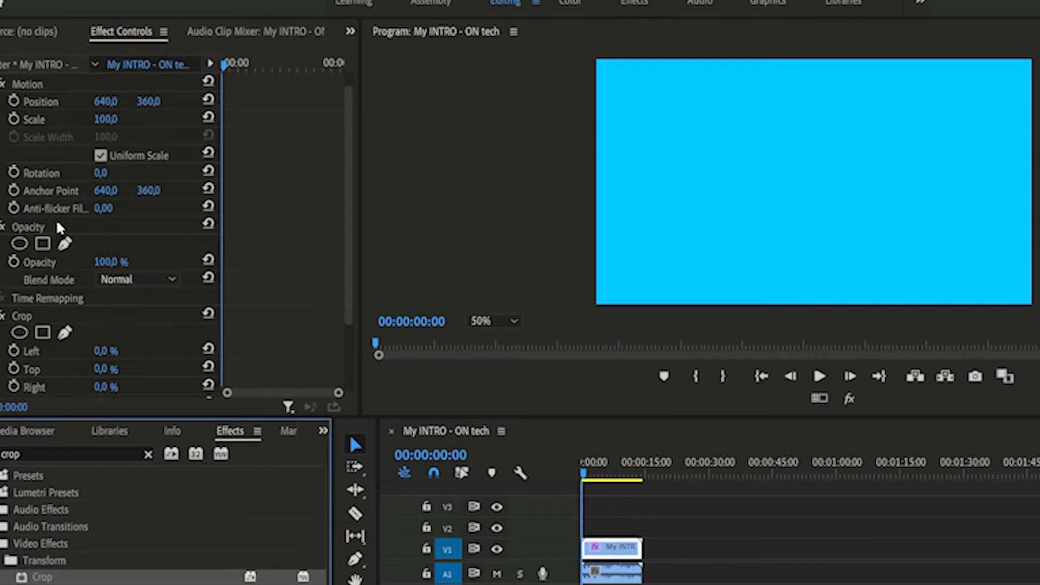
pyautogui.click(680, 526)
pyautogui.click(614, 548)
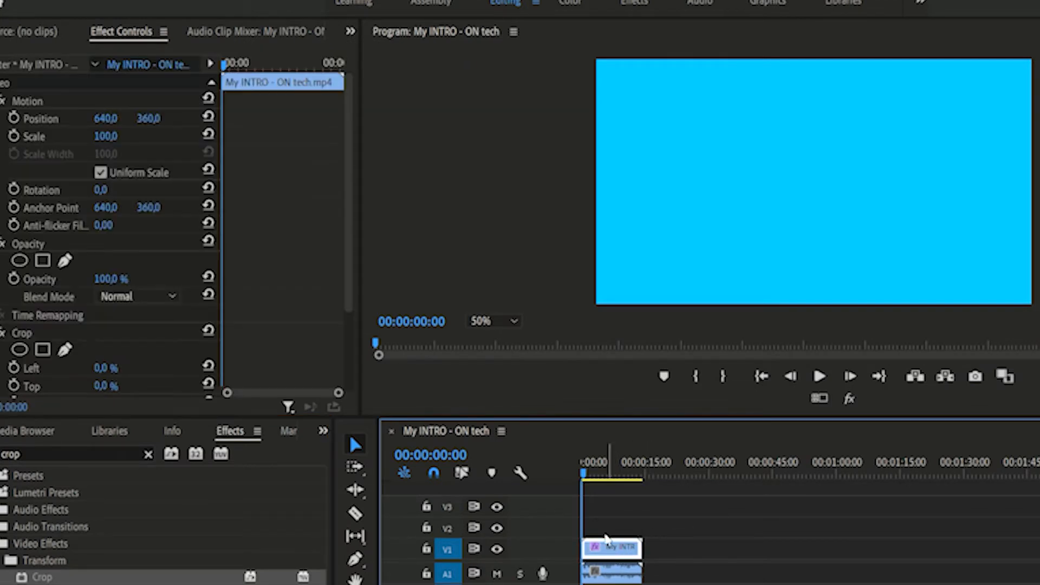
pyautogui.scroll(-3, 37, 284)
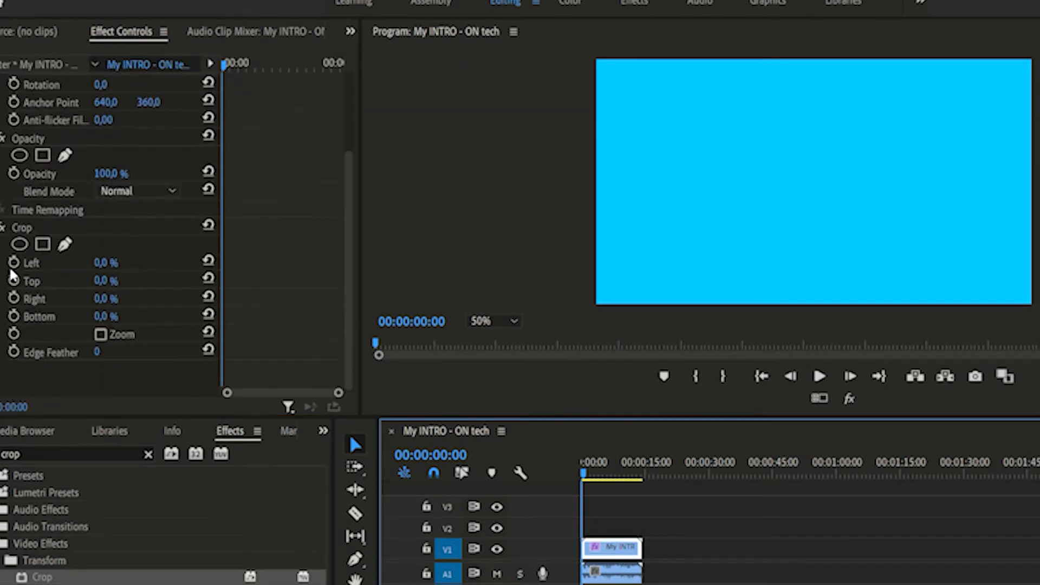
pyautogui.moveTo(99, 265); pyautogui.dragTo(126, 263)
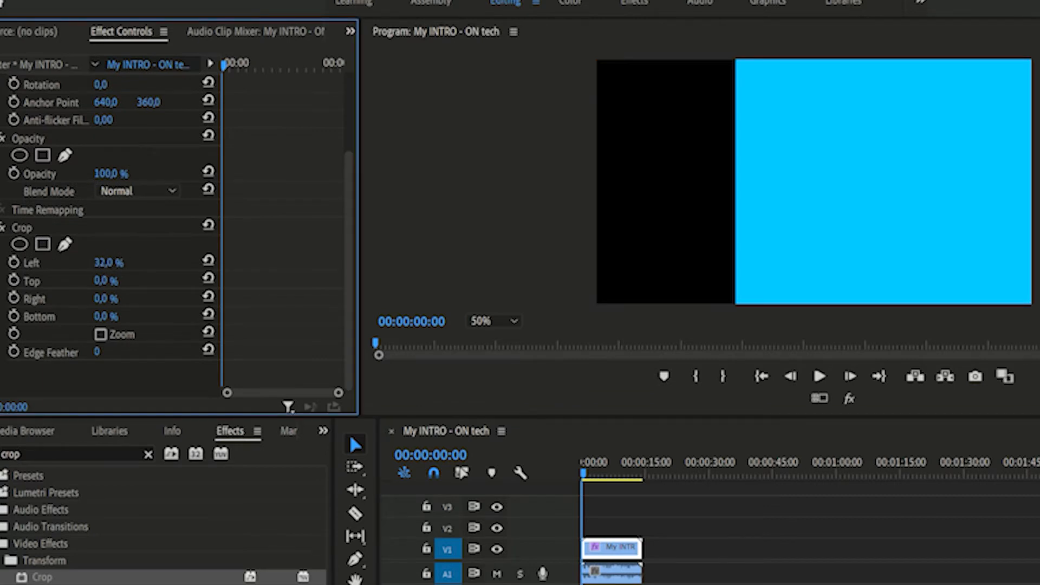
pyautogui.click(1029, 255)
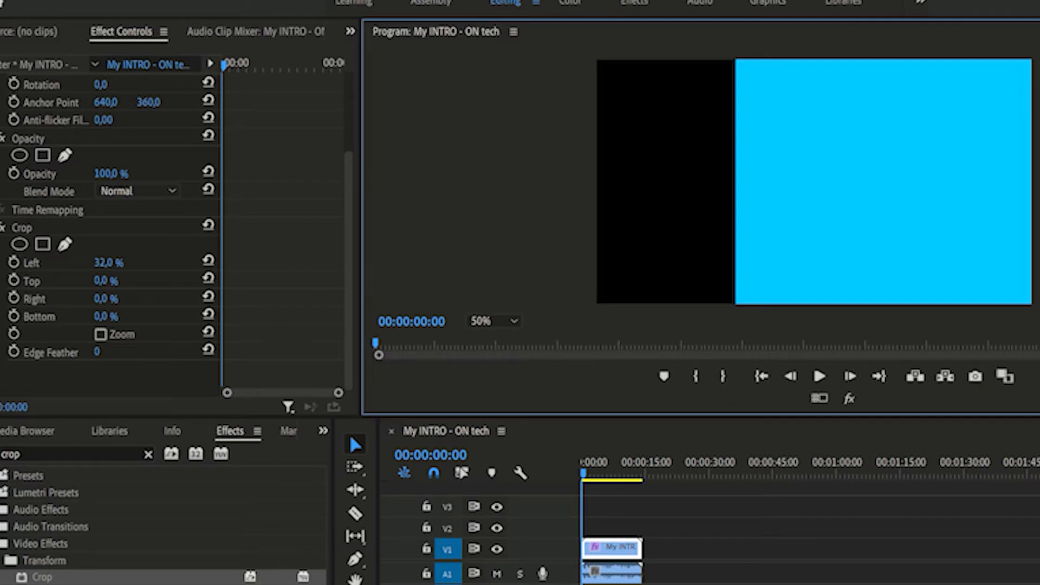
pyautogui.moveTo(106, 281); pyautogui.dragTo(118, 317)
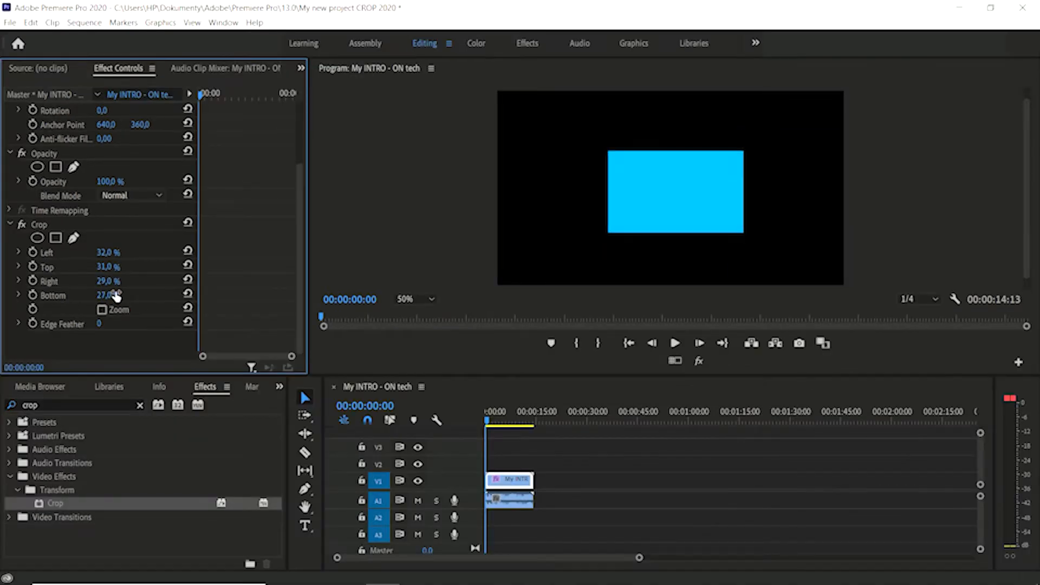
# Play the cropped clip, try the Crop effect's Zoom option at the sequence start, and turn the option off
pyautogui.press('space')
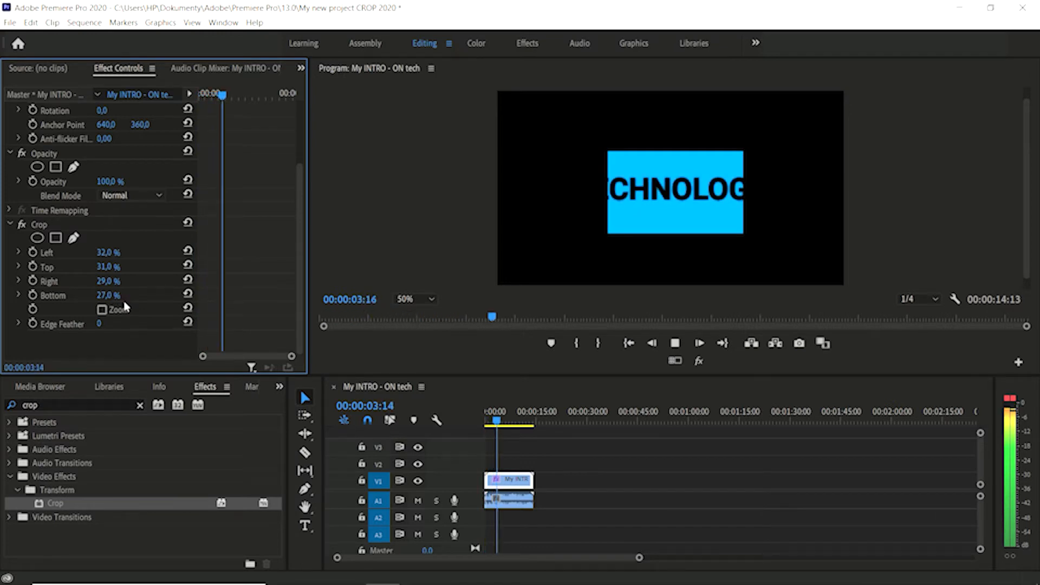
pyautogui.click(102, 309)
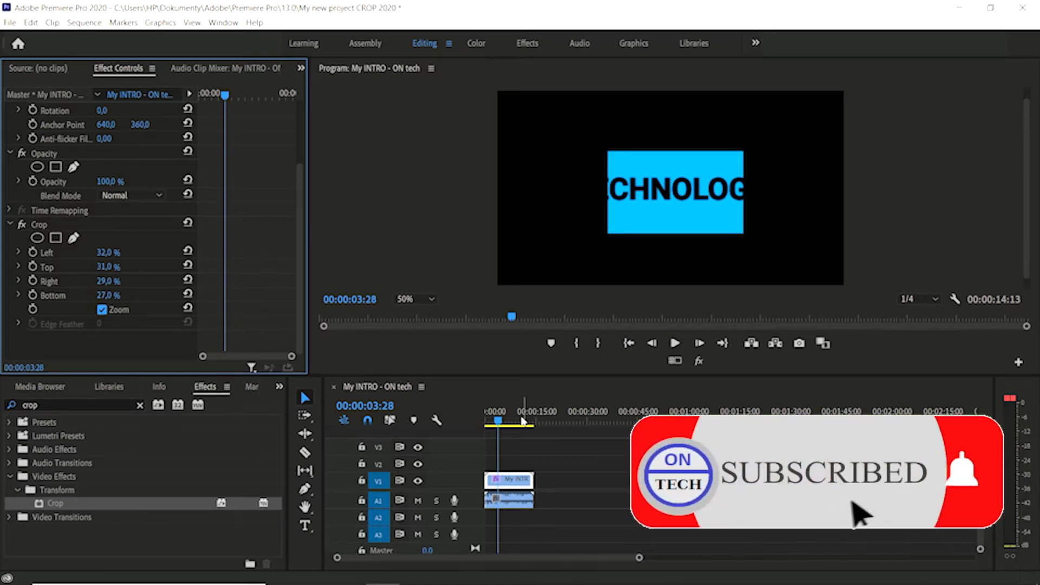
pyautogui.press('Home')
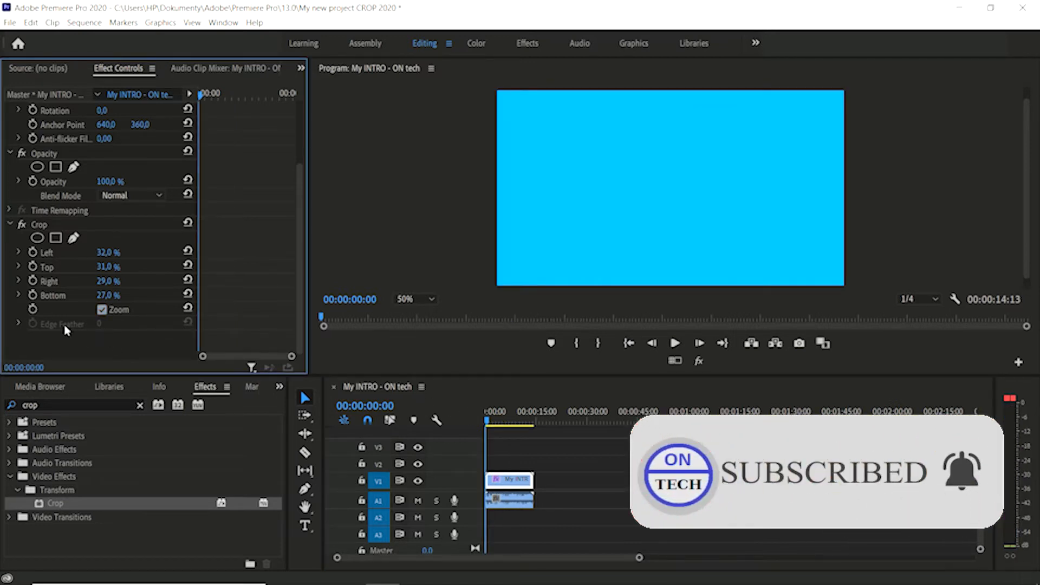
pyautogui.click(102, 309)
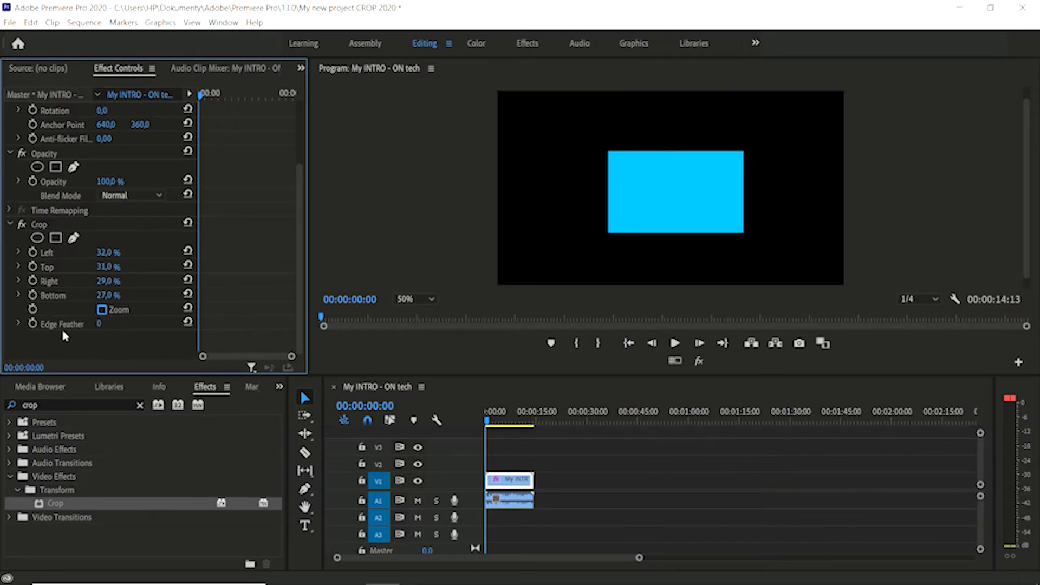
# Enable keyframing for Crop's Edge Feather at 00:00:00:00, set it to 350, play the result and return to the start
pyautogui.click(33, 324)
pyautogui.moveTo(104, 326); pyautogui.dragTo(300, 326)
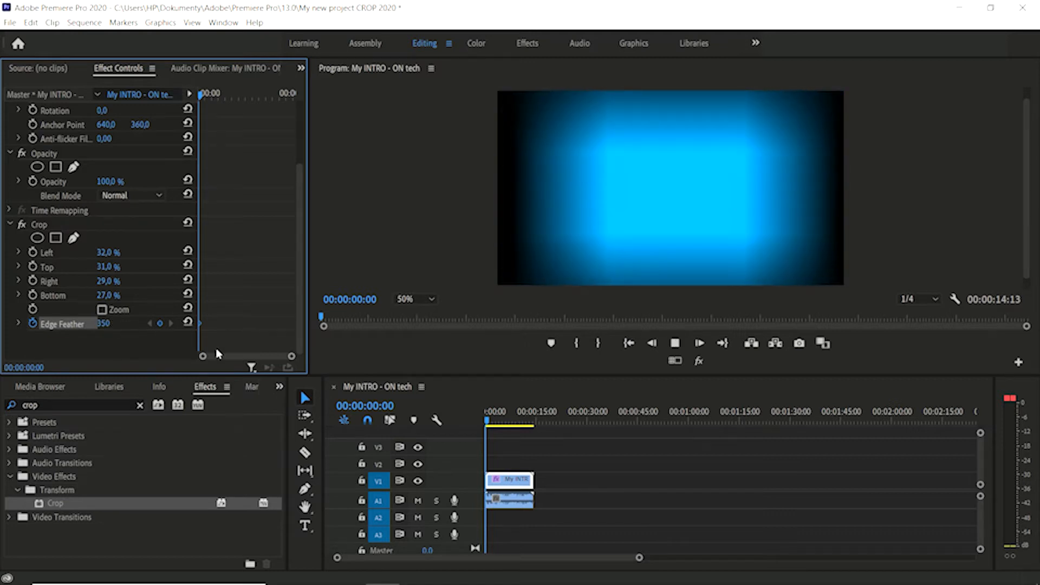
pyautogui.press('space')
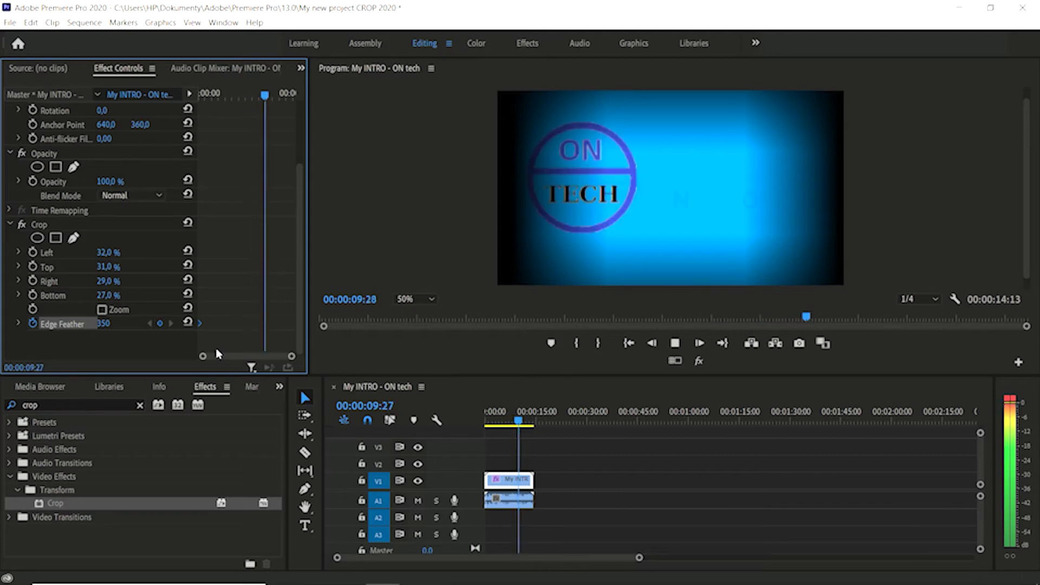
pyautogui.press('space')
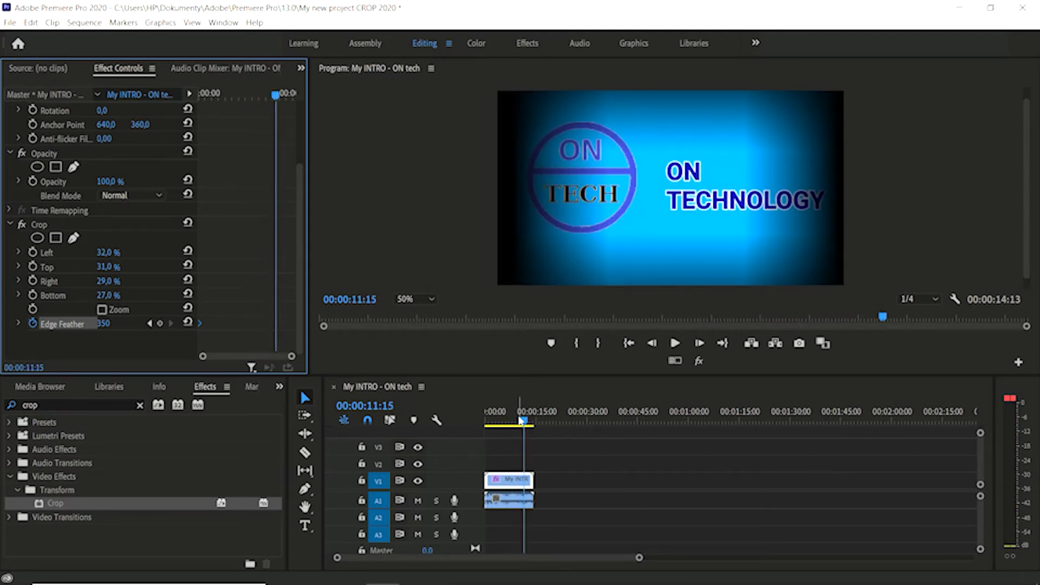
pyautogui.moveTo(519, 419); pyautogui.dragTo(469, 423)
# Reduce the Program monitor zoom to 25% to leave room around the frame
pyautogui.click(927, 300)
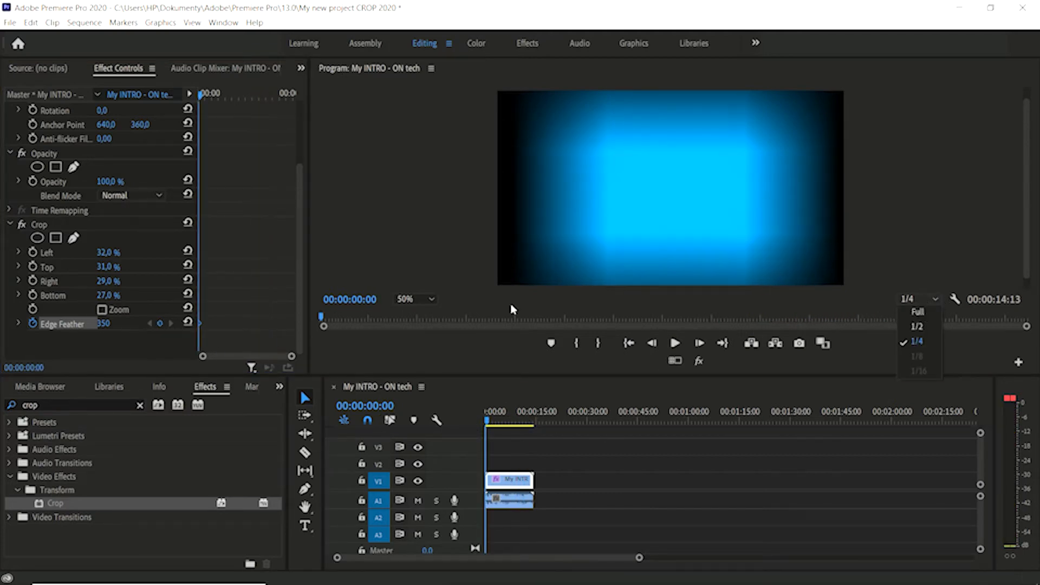
pyautogui.click(403, 299)
pyautogui.click(414, 329)
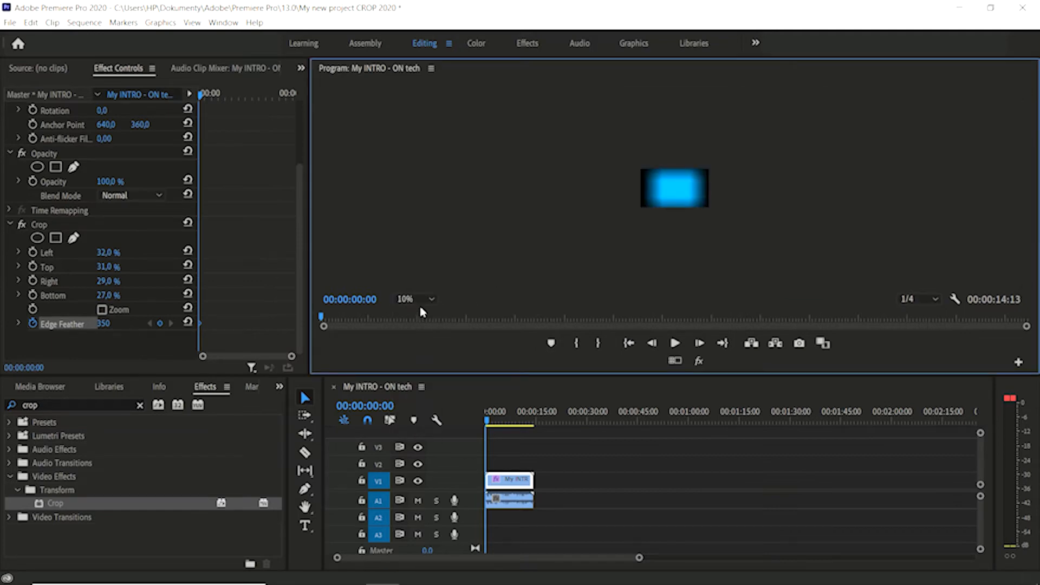
pyautogui.click(406, 299)
pyautogui.click(415, 344)
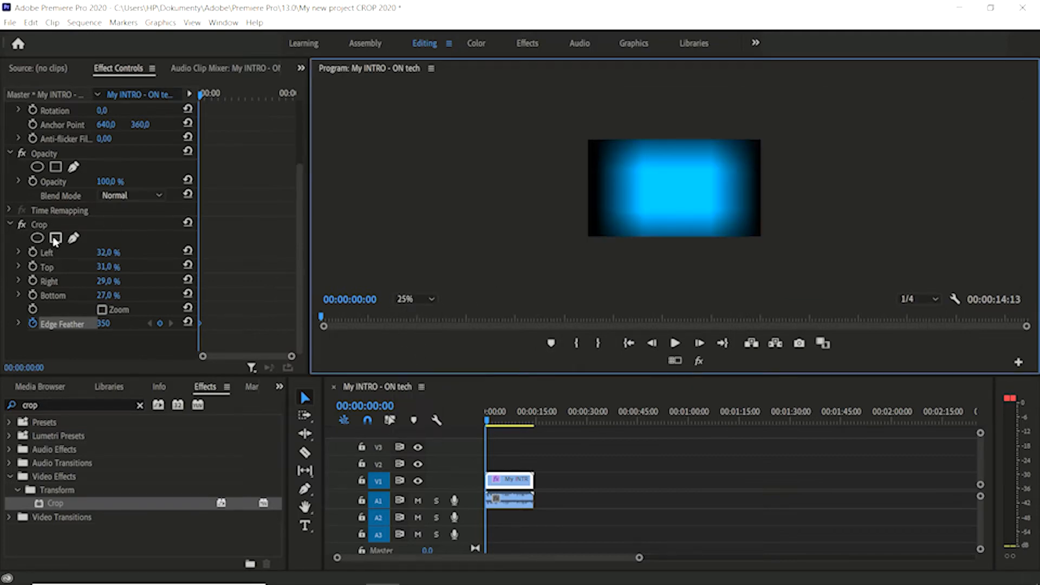
# Add a four-point mask to the Crop effect and stretch its corners to cover roughly the upper two thirds of the frame
pyautogui.click(55, 238)
pyautogui.moveTo(685, 189); pyautogui.dragTo(603, 142)
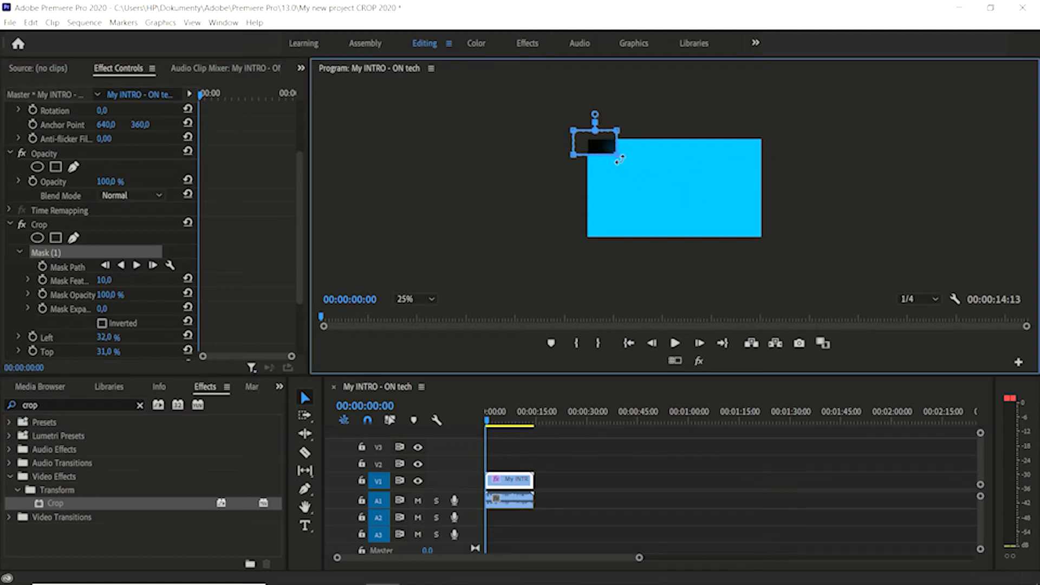
pyautogui.moveTo(618, 156); pyautogui.dragTo(705, 200)
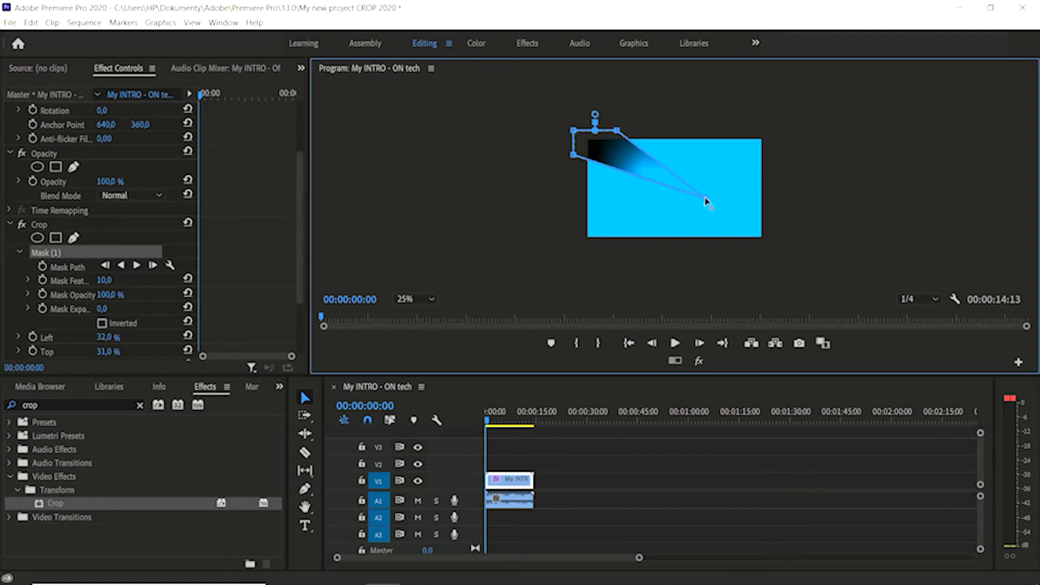
pyautogui.moveTo(571, 153); pyautogui.dragTo(569, 201)
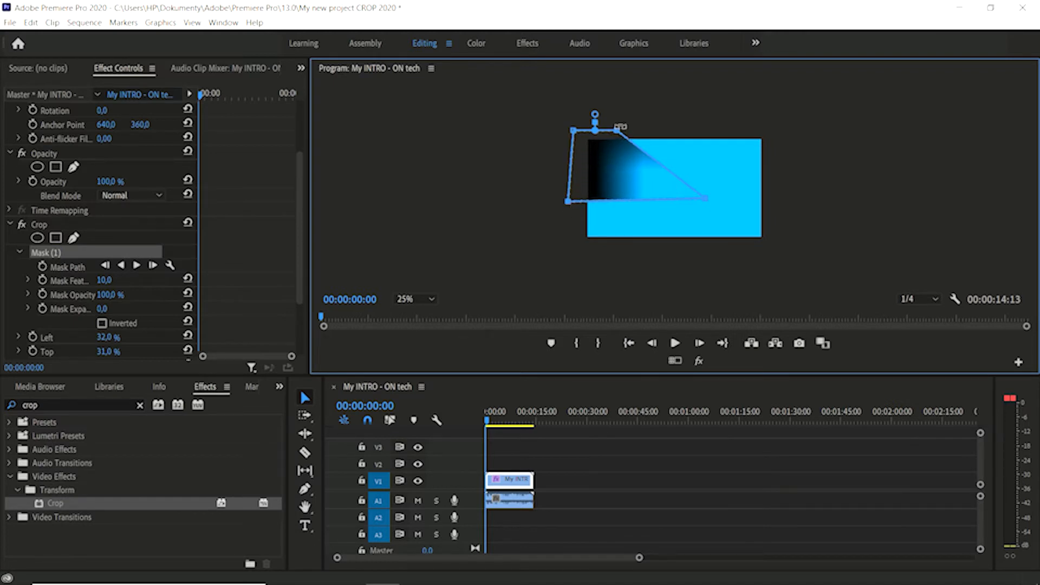
pyautogui.moveTo(619, 130); pyautogui.dragTo(725, 131)
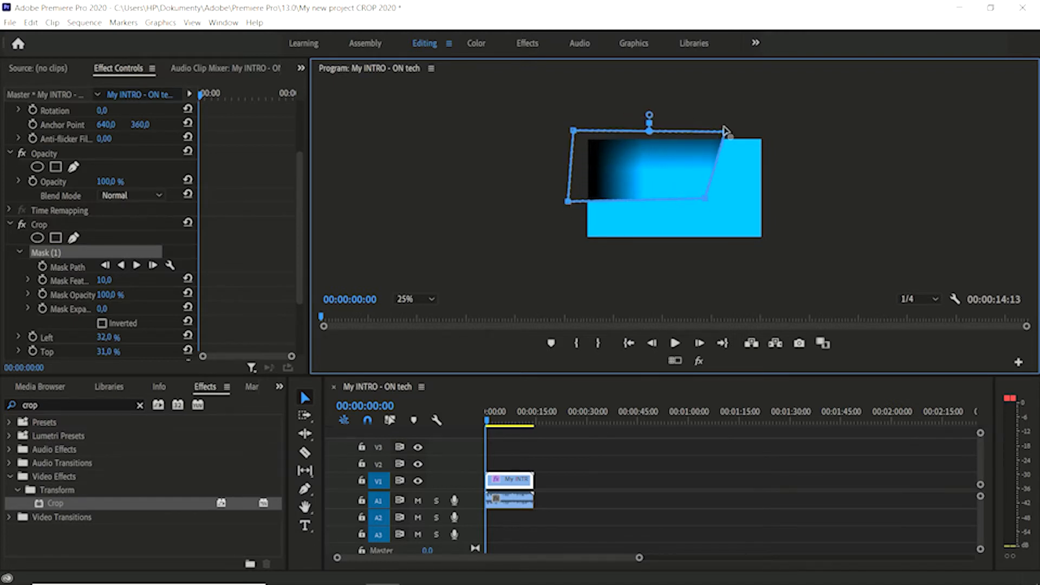
pyautogui.moveTo(708, 198); pyautogui.dragTo(809, 203)
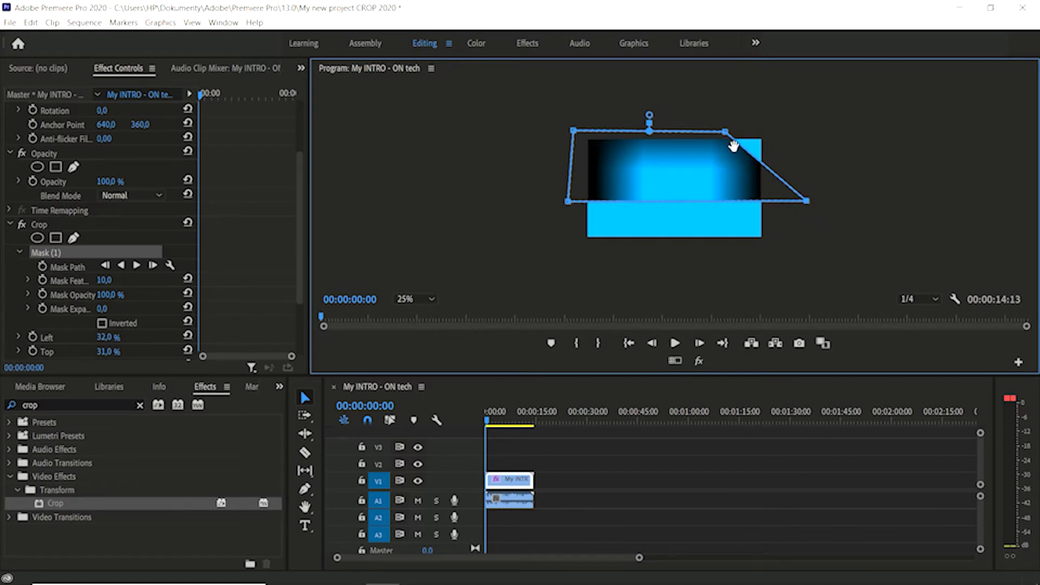
pyautogui.moveTo(725, 131); pyautogui.dragTo(800, 127)
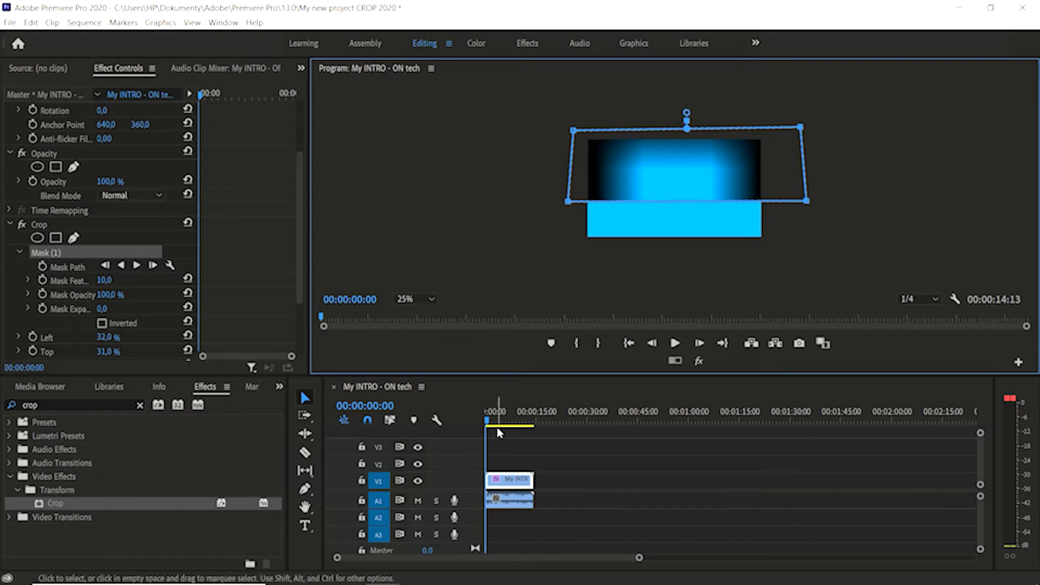
# Play the masked crop from the beginning, return the playhead to the start and select the clip in the Program monitor
pyautogui.click(516, 439)
pyautogui.moveTo(489, 420)
pyautogui.mouseDown()
pyautogui.moveTo(513, 420)
pyautogui.moveTo(474, 418)
pyautogui.mouseUp()
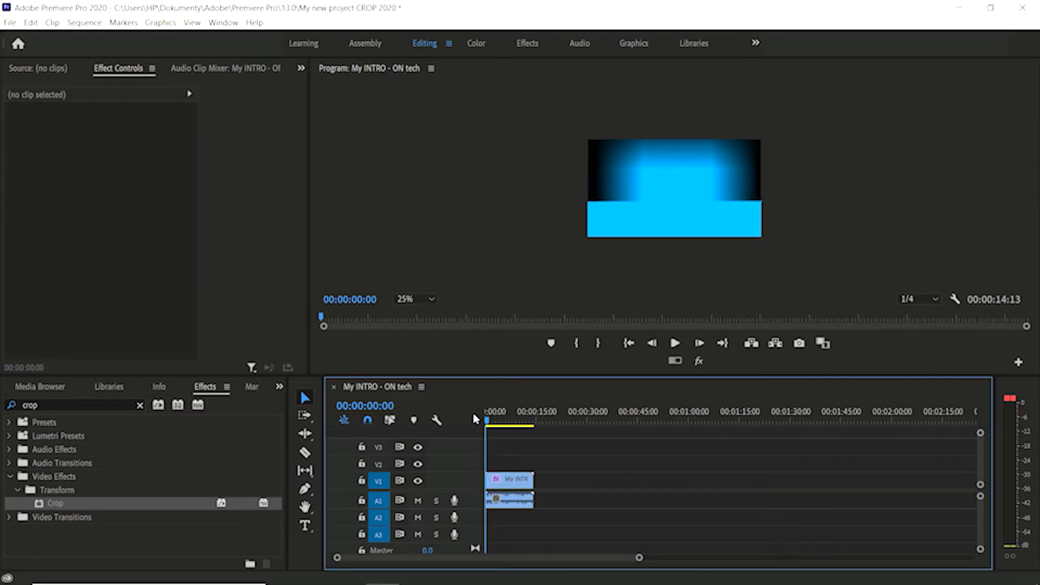
pyautogui.press('space')
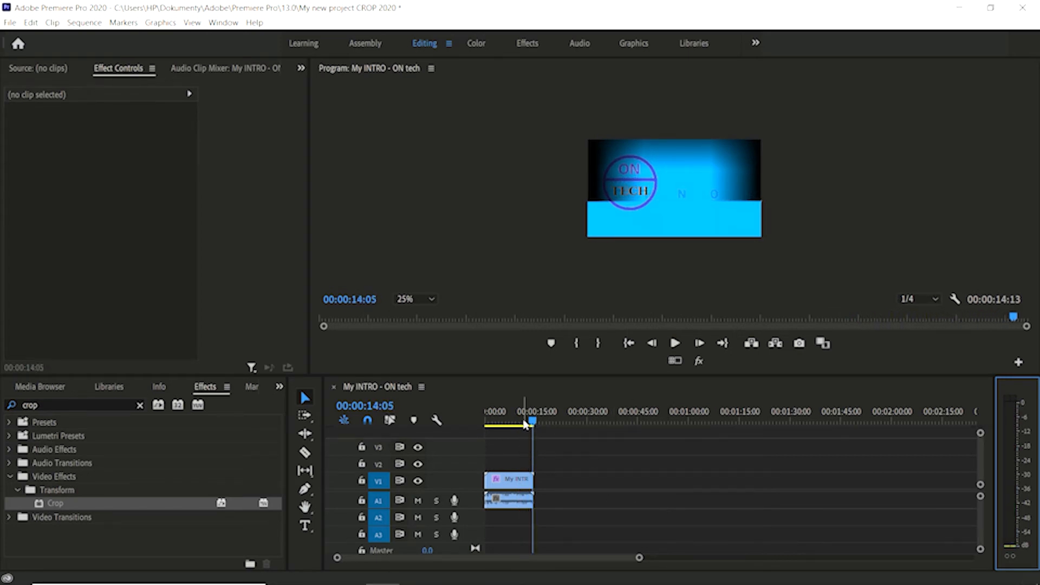
pyautogui.click(459, 422)
pyautogui.press('Home')
pyautogui.click(689, 211)
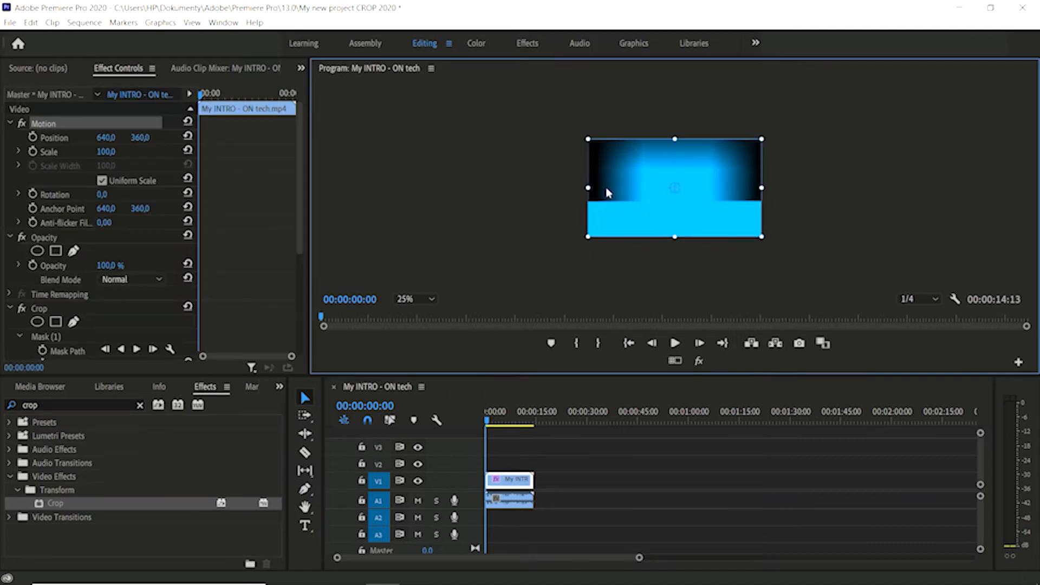
# Scale the clip down to 43,1 and position it in the upper-left area of the frame at 395,0, 235,0
pyautogui.moveTo(764, 239)
pyautogui.mouseDown()
pyautogui.moveTo(870, 287)
pyautogui.moveTo(774, 238)
pyautogui.mouseUp()
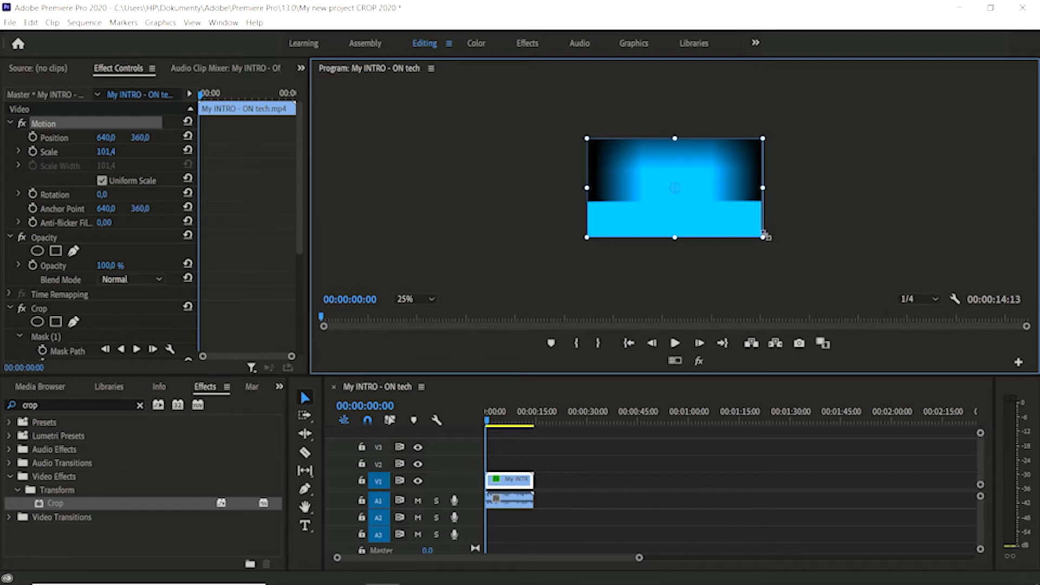
pyautogui.moveTo(775, 238); pyautogui.dragTo(783, 253)
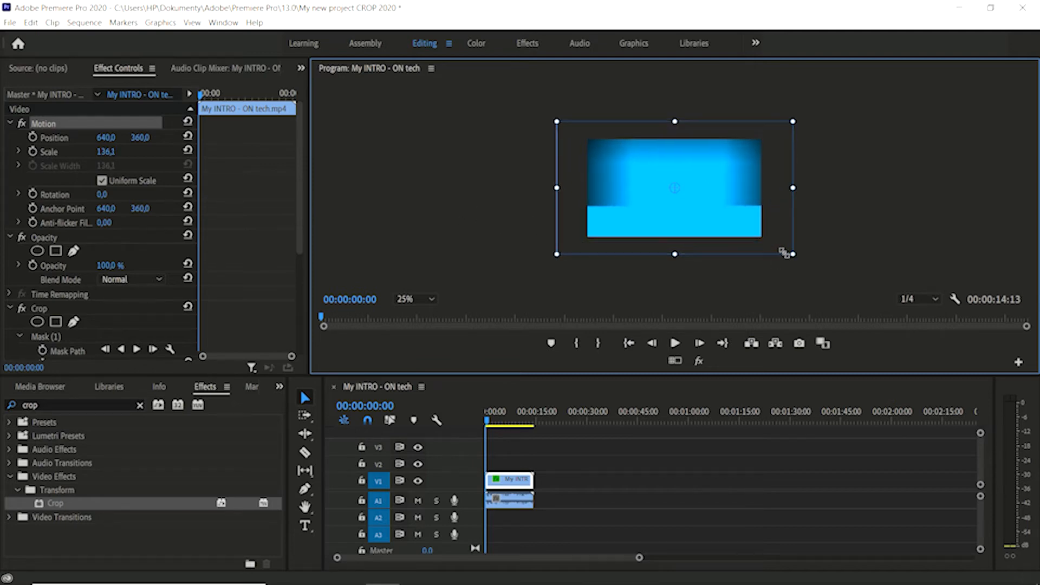
pyautogui.moveTo(694, 205); pyautogui.dragTo(659, 184)
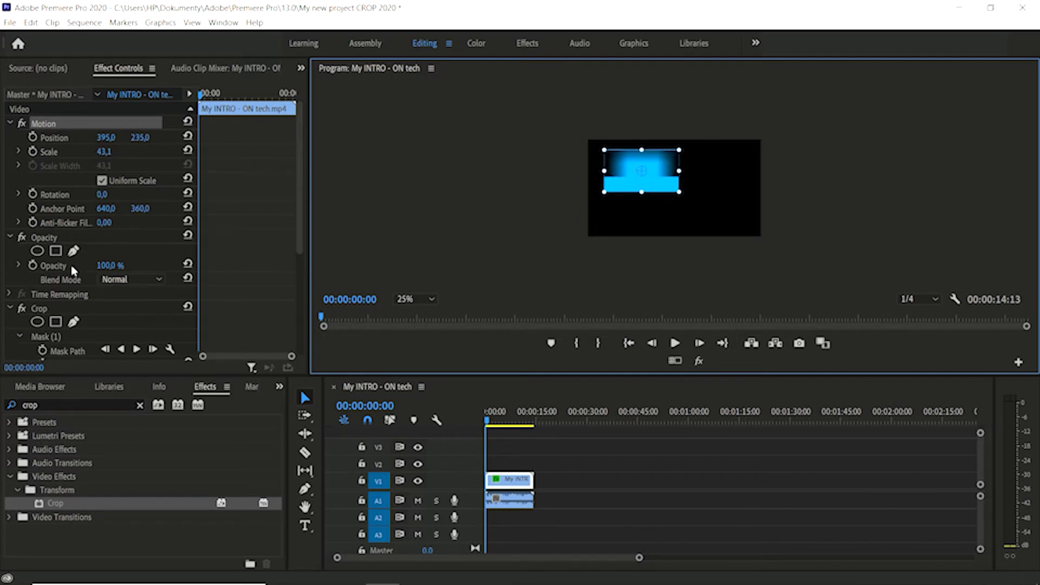
# Delete Mask (1) from the Crop effect
pyautogui.scroll(-3, 81, 280)
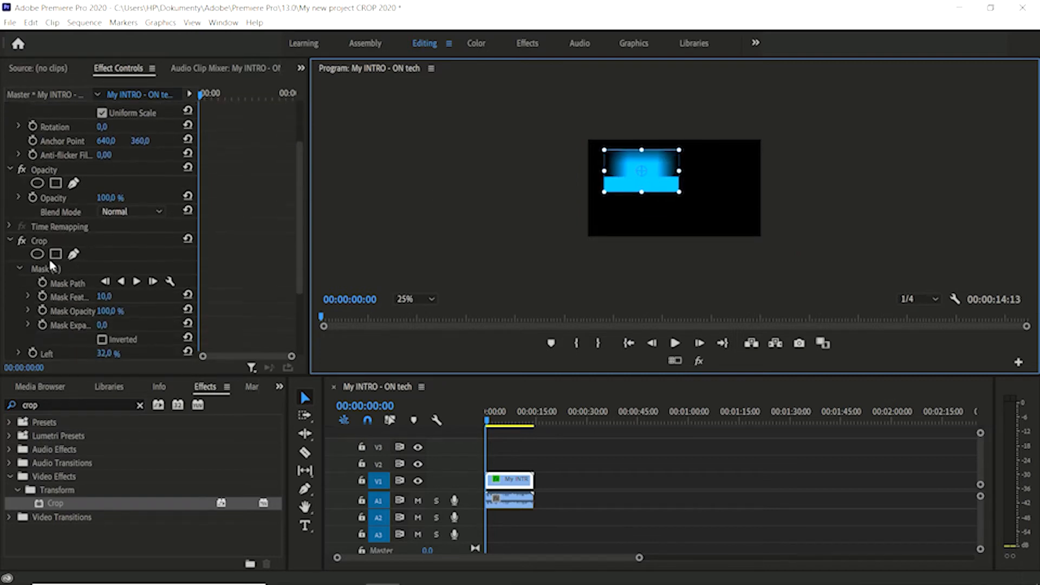
pyautogui.rightClick(51, 265)
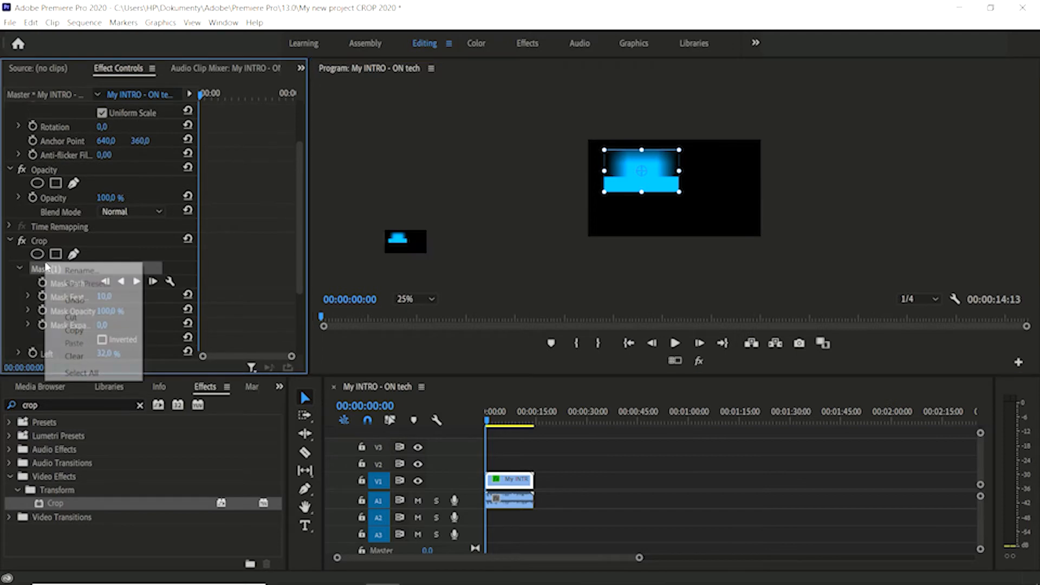
pyautogui.click(74, 357)
pyautogui.scroll(-1, 89, 325)
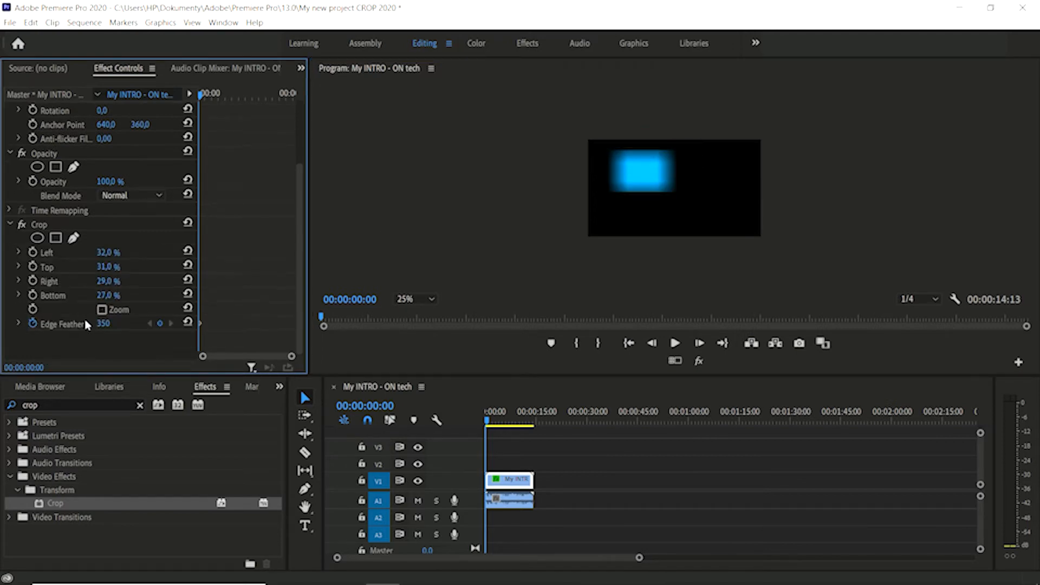
# Compare the crop with Zoom on and off, leave Zoom off, and set Crop's Edge Feather to 0
pyautogui.click(102, 310)
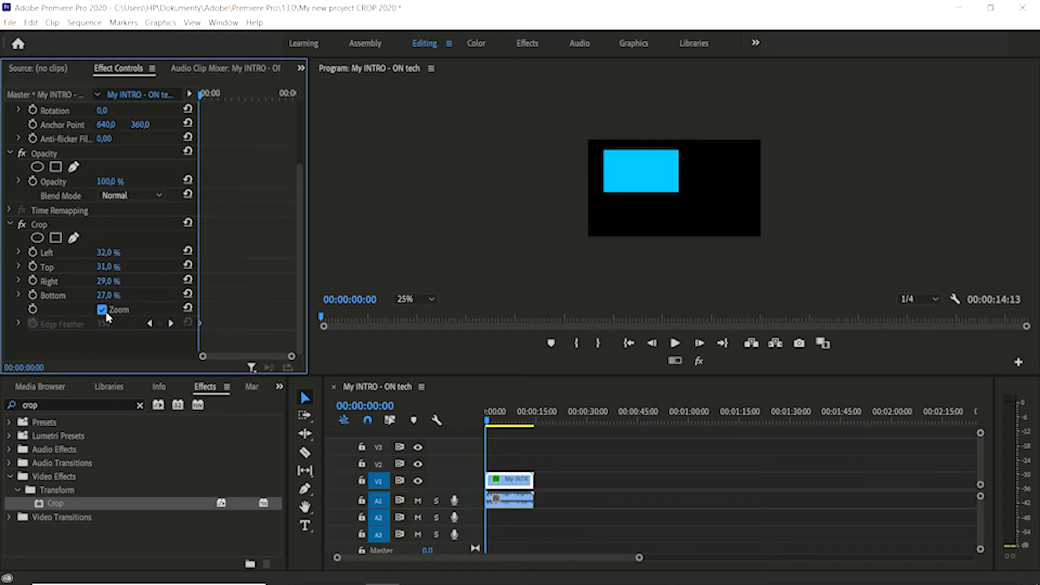
pyautogui.click(105, 313)
pyautogui.click(105, 313)
pyautogui.click(105, 313)
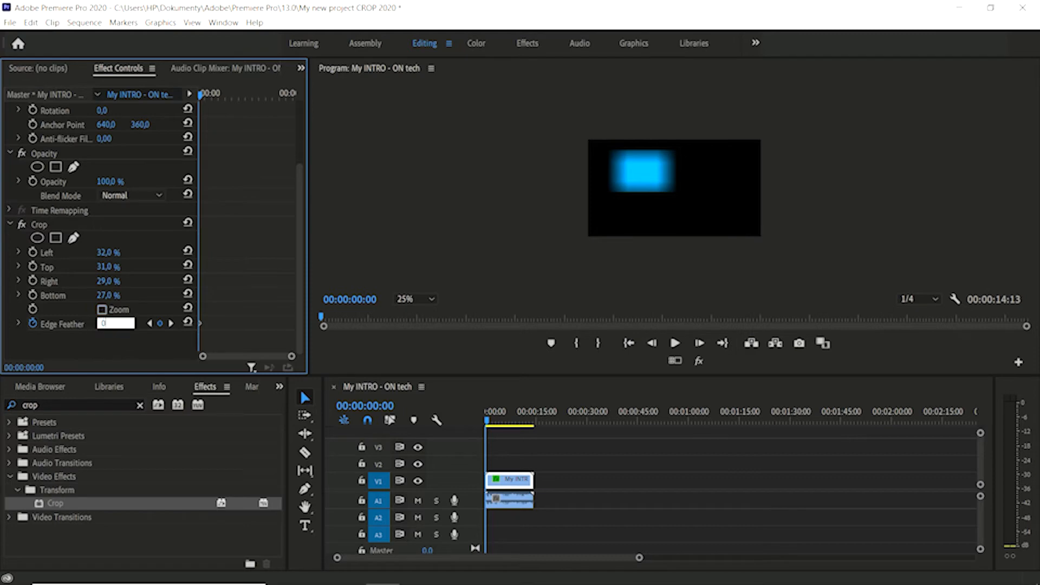
pyautogui.write('0')
pyautogui.press('Return')
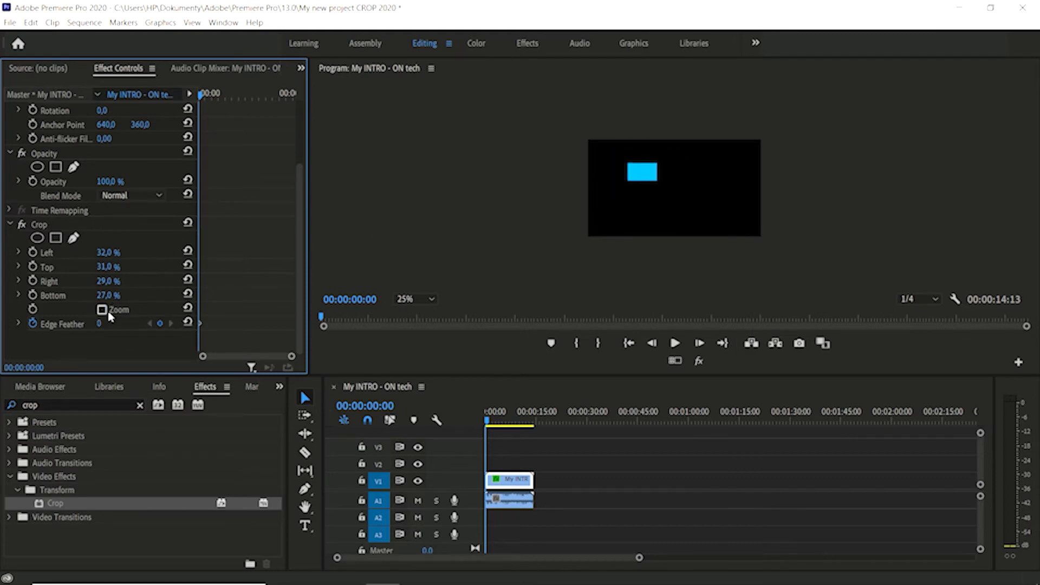
# Enable Zoom in the Crop effect and play the clip from the beginning for a few seconds
pyautogui.click(103, 312)
pyautogui.click(102, 311)
pyautogui.click(103, 312)
pyautogui.click(510, 422)
pyautogui.moveTo(513, 424); pyautogui.dragTo(482, 424)
pyautogui.press('space')
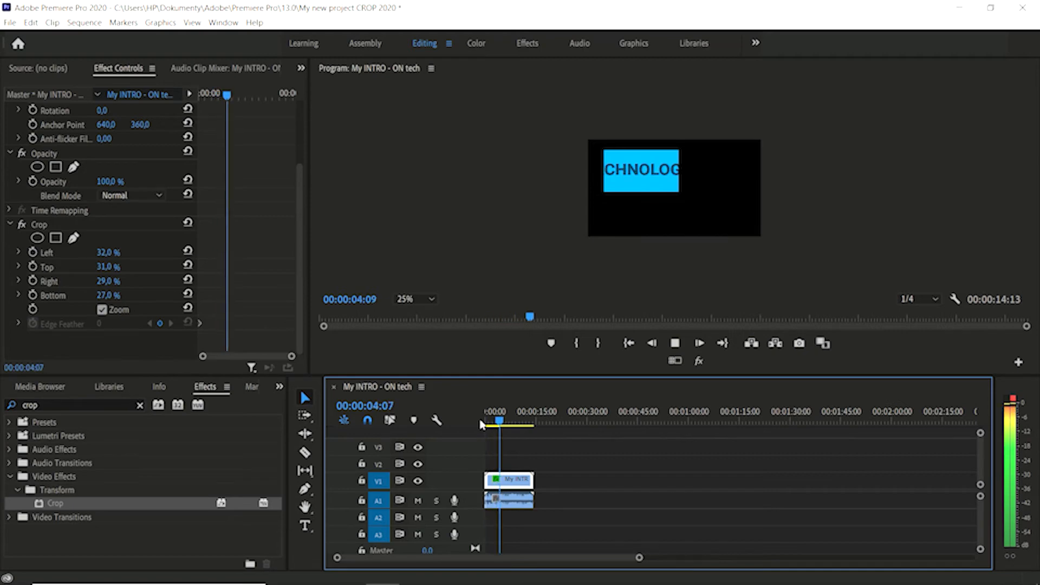
pyautogui.press('space')
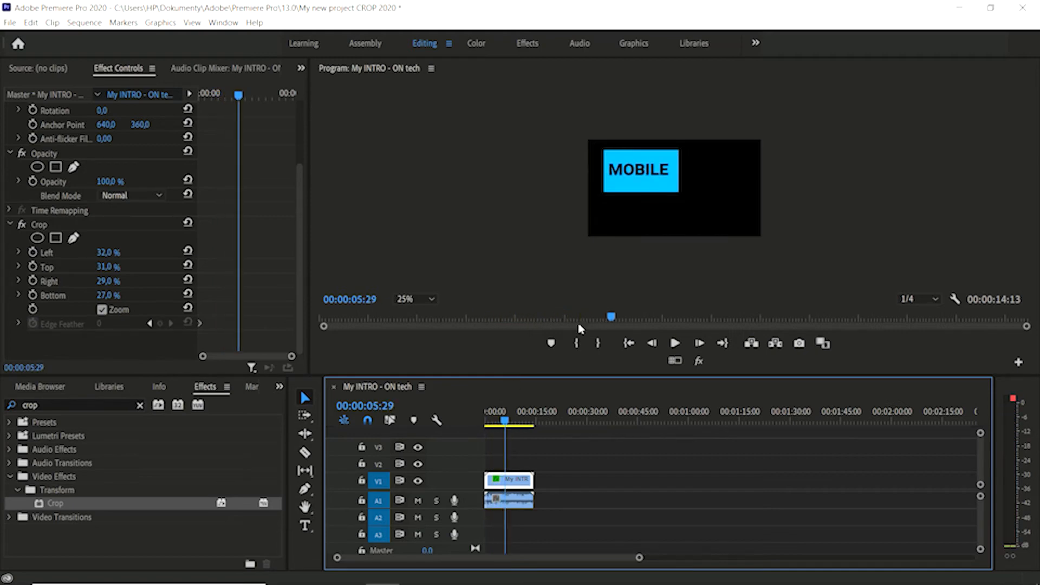
# Select the clip in the Program monitor and shift its anchor point to 709,7, 278,7
pyautogui.click(640, 167)
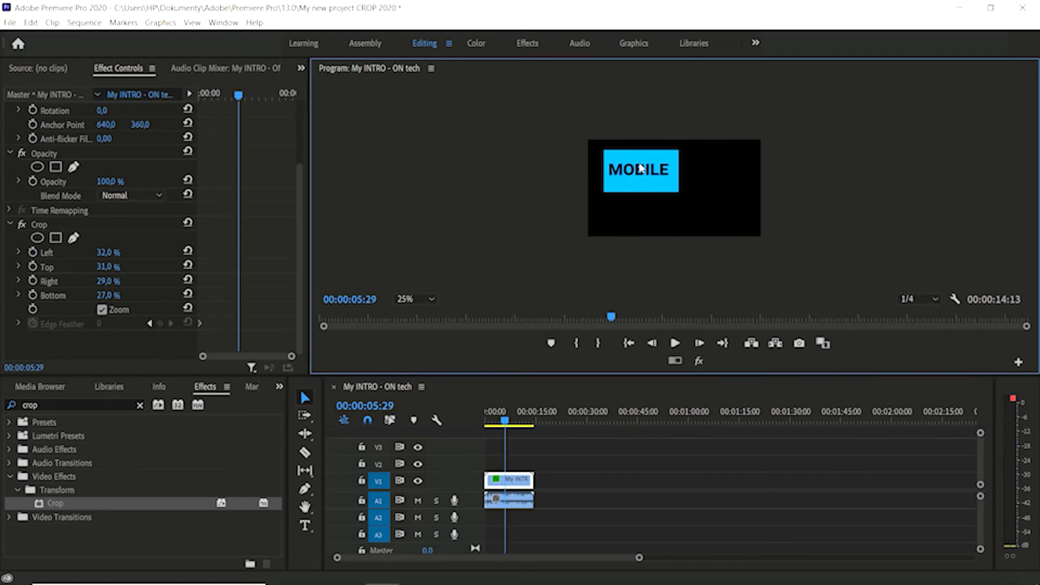
pyautogui.click(534, 213)
pyautogui.click(646, 170)
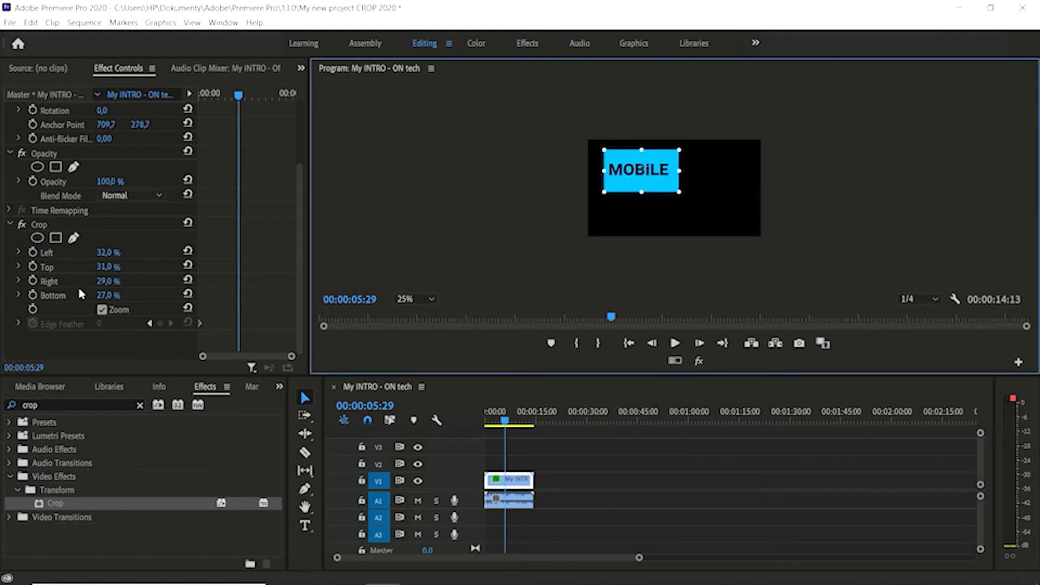
# Set Crop's Left, Top, Right and Bottom values to 0 % and turn off Zoom
pyautogui.moveTo(103, 254)
pyautogui.mouseDown()
pyautogui.moveTo(157, 253)
pyautogui.moveTo(106, 253)
pyautogui.mouseUp()
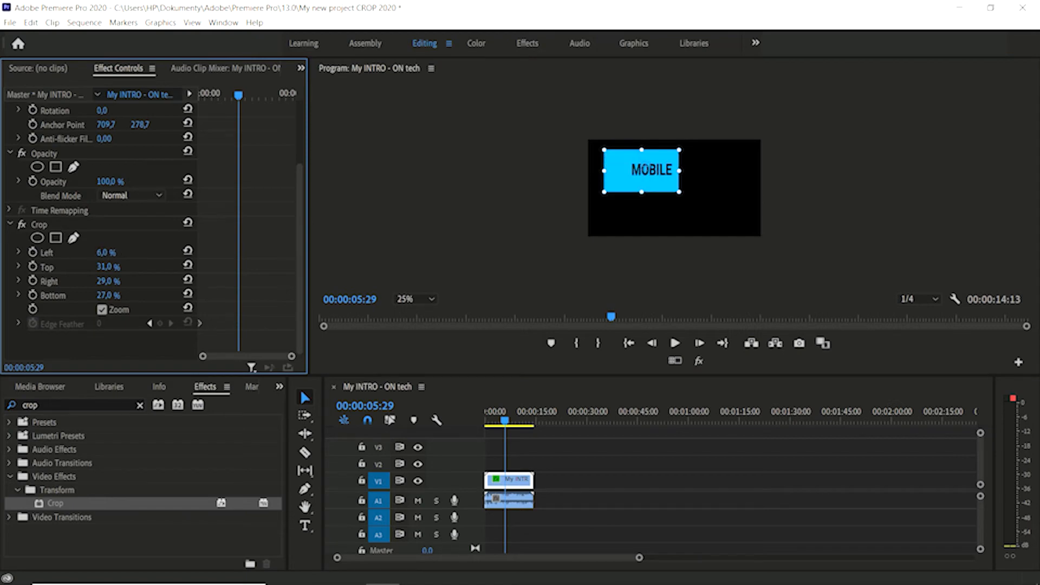
pyautogui.press('Return')
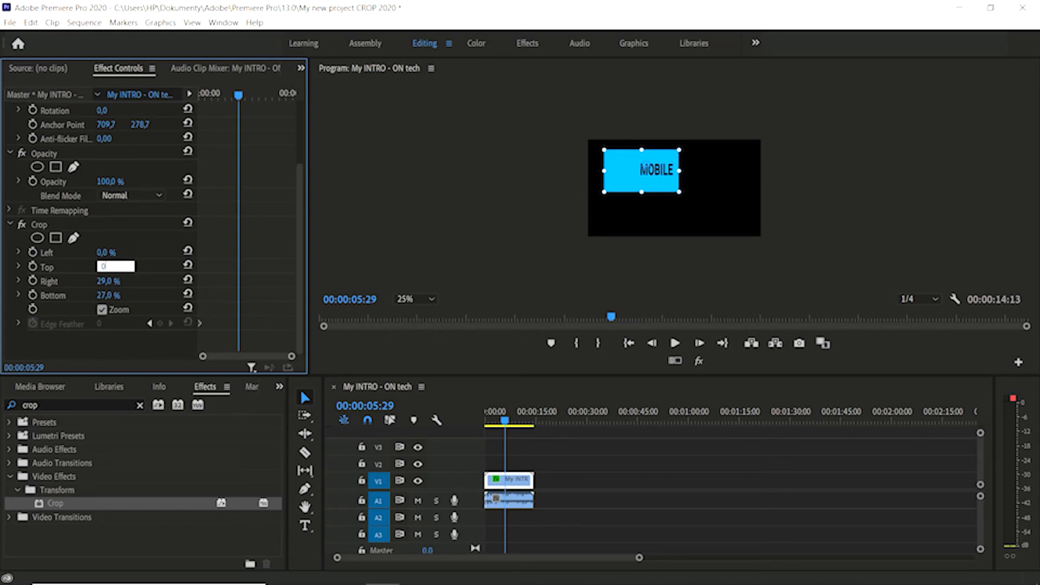
pyautogui.write('0')
pyautogui.press('Return')
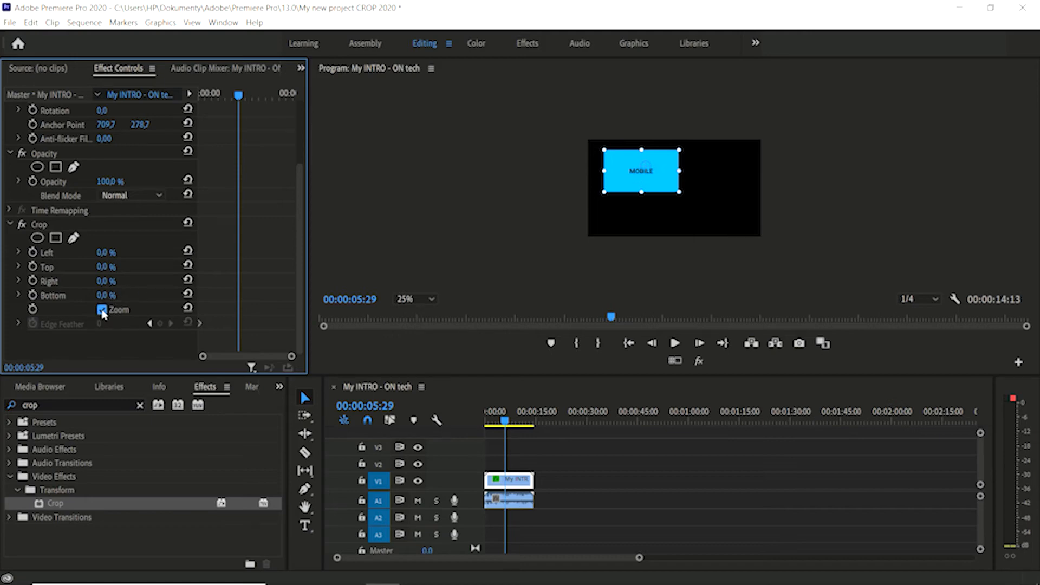
# Play the uncropped clip from the beginning and remove the keyframing from Crop's Edge Feather
pyautogui.moveTo(503, 417); pyautogui.dragTo(481, 422)
pyautogui.press('space')
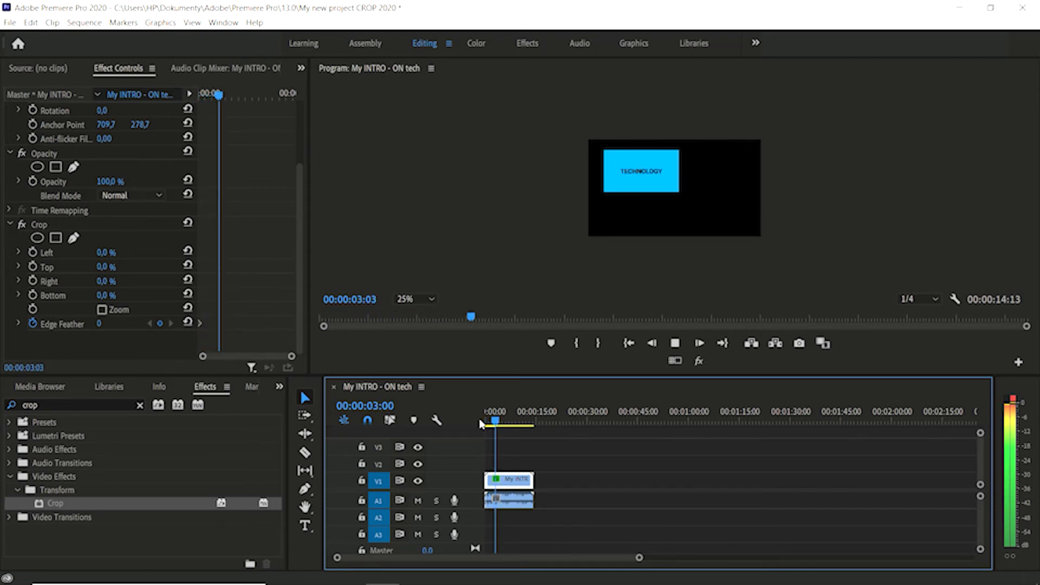
pyautogui.click(32, 324)
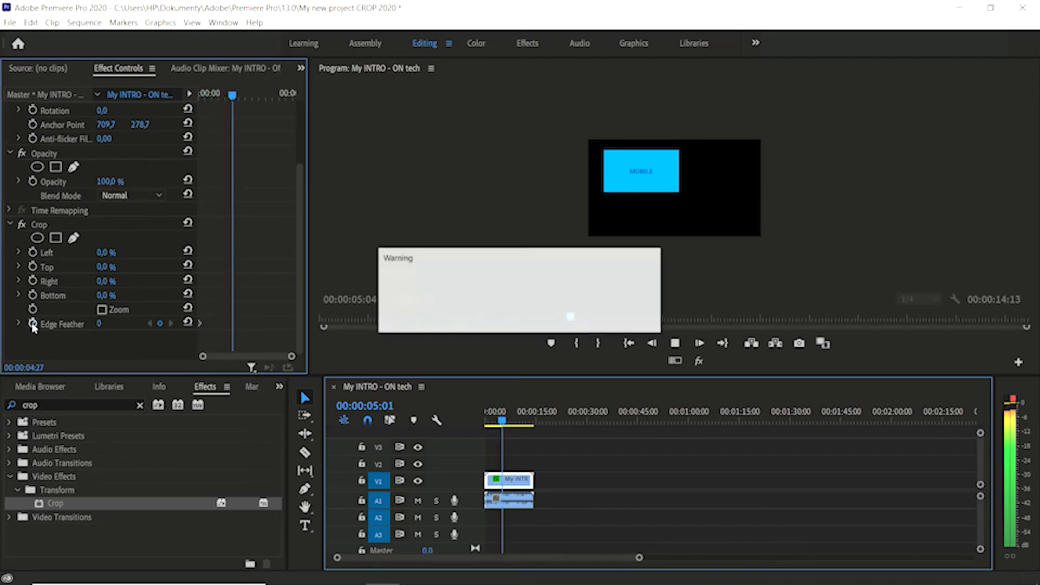
pyautogui.click(562, 314)
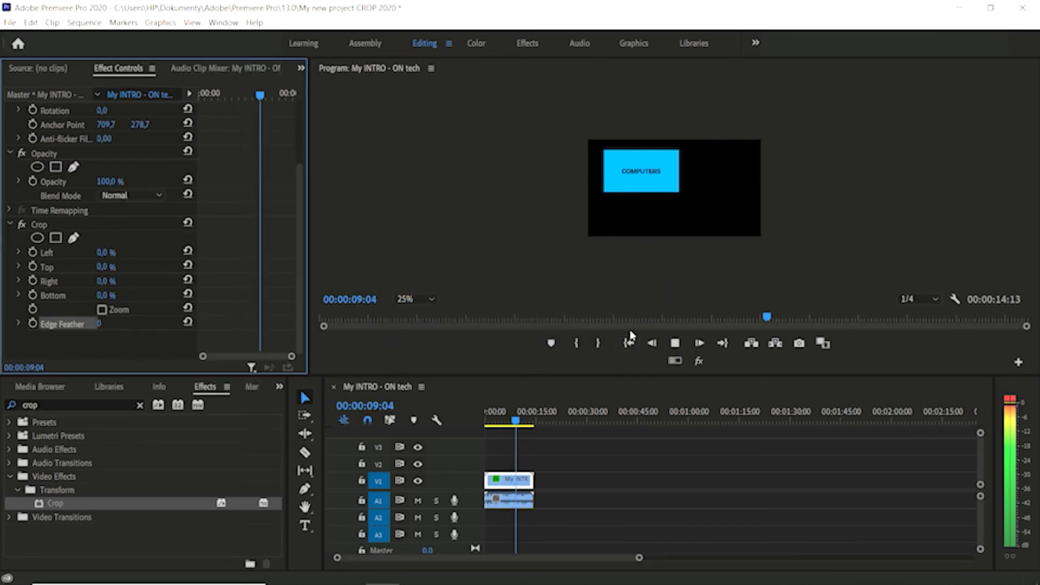
pyautogui.press('space')
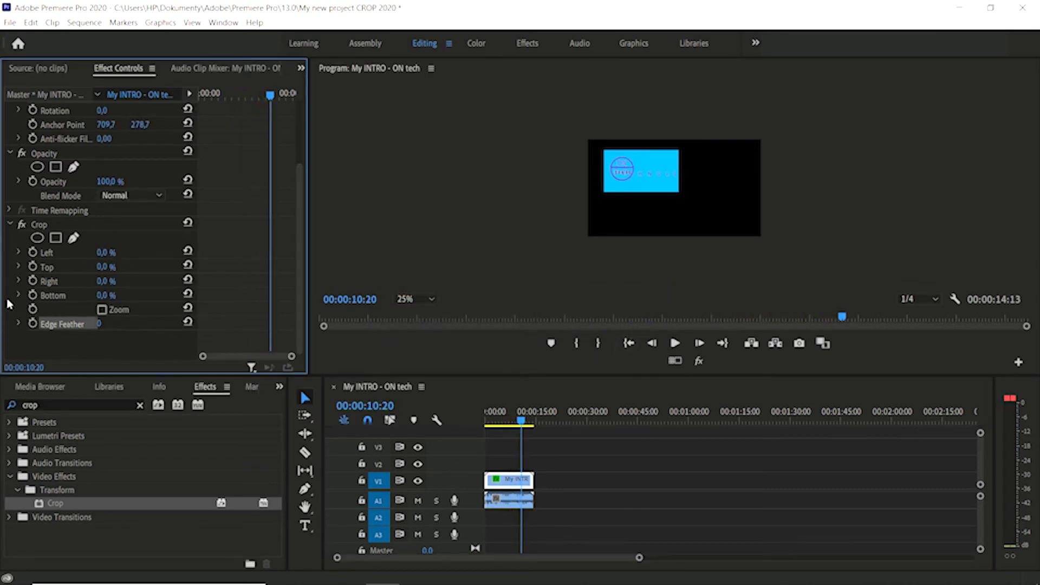
# Try raising Crop's Bottom value to 100 % and bring it back down to 0 %
pyautogui.click(19, 296)
pyautogui.click(20, 296)
pyautogui.moveTo(106, 295); pyautogui.dragTo(163, 295)
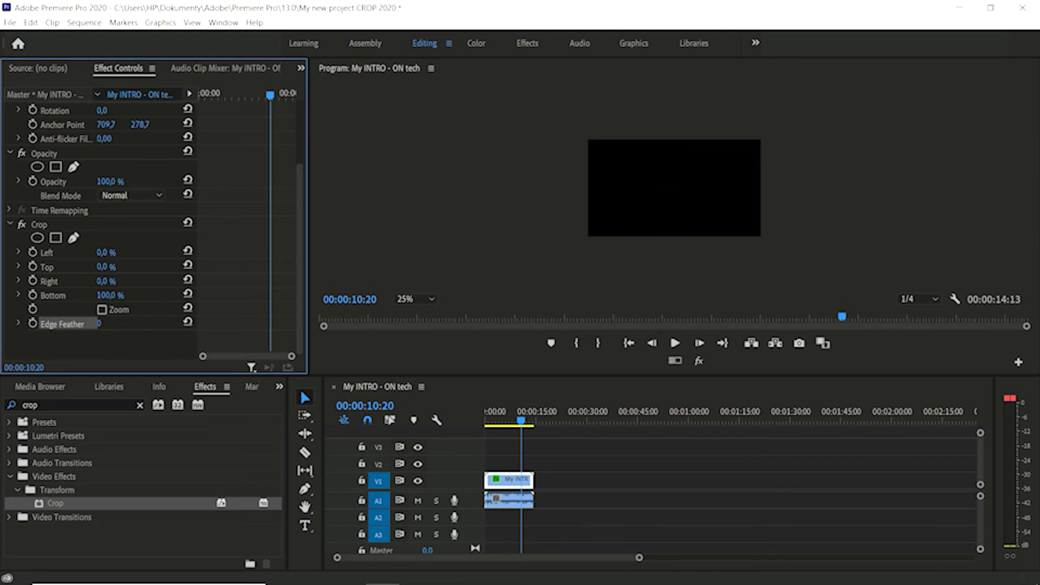
pyautogui.moveTo(162, 295); pyautogui.dragTo(105, 295)
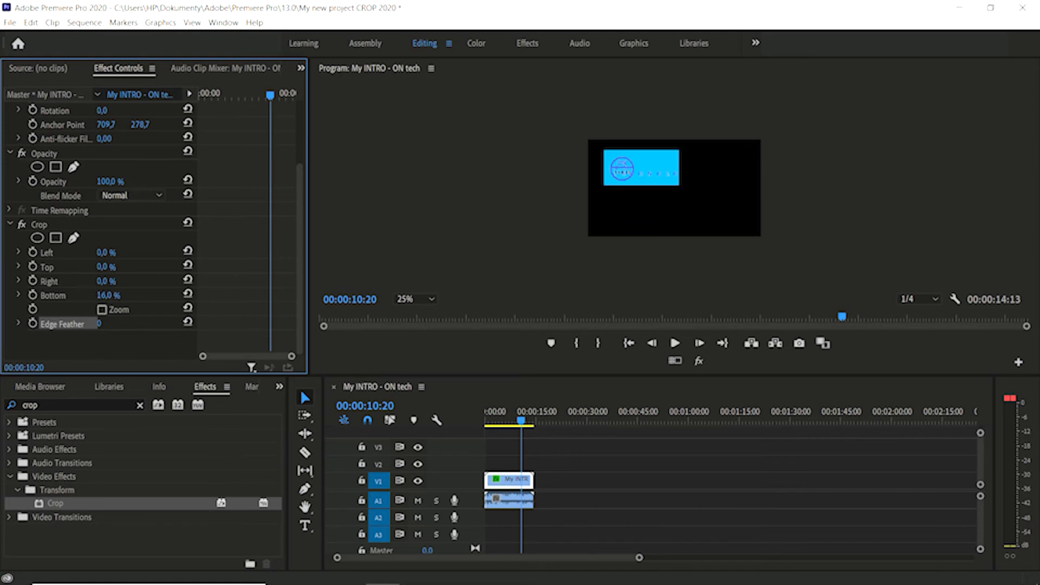
# Keyframe Crop's Bottom at 0 % at 00:00:00:00 and at 100 % at 00:00:04:27
pyautogui.moveTo(270, 96); pyautogui.dragTo(183, 184)
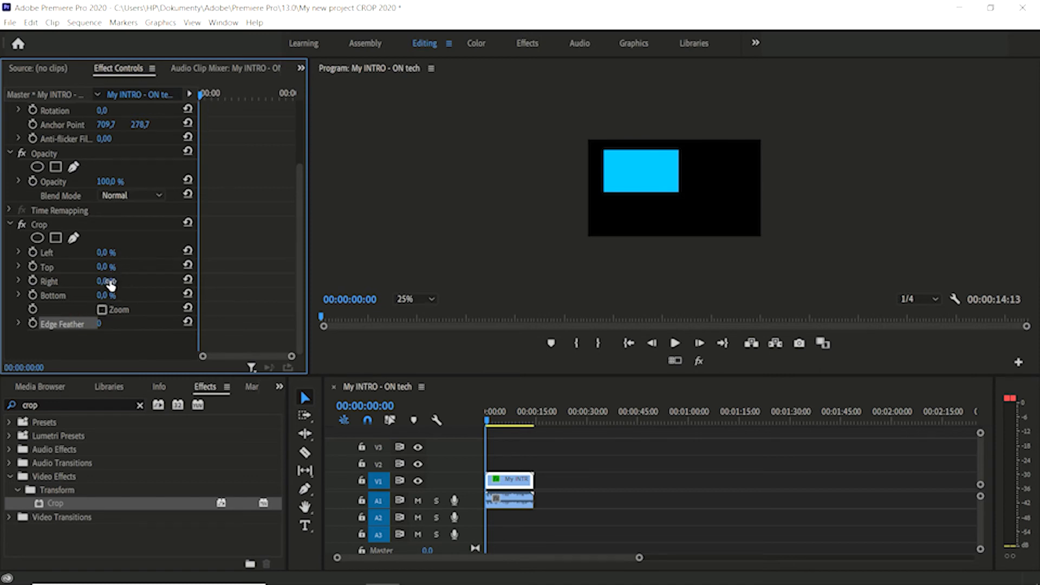
pyautogui.click(36, 297)
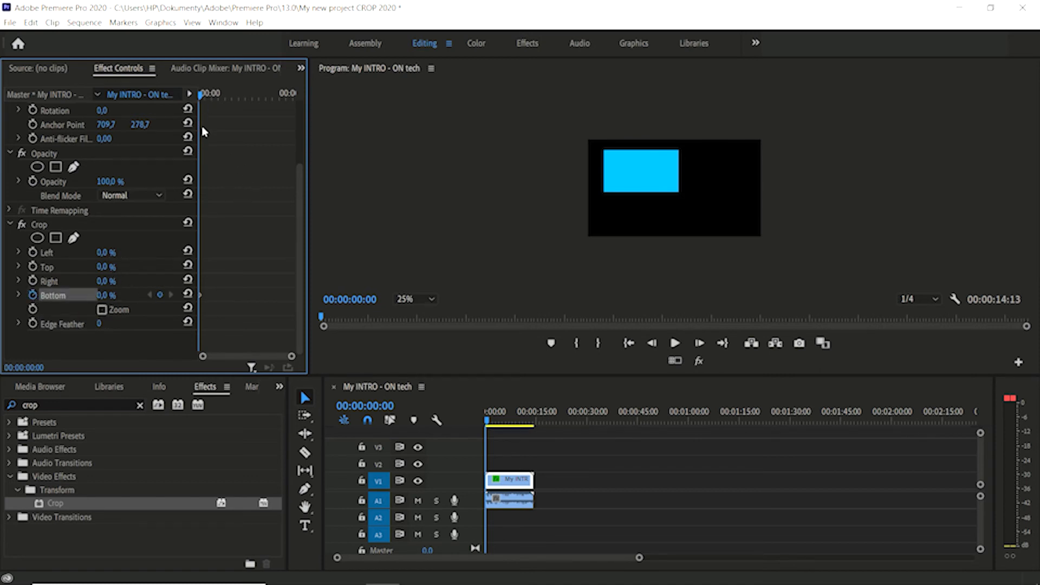
pyautogui.moveTo(200, 94); pyautogui.dragTo(234, 100)
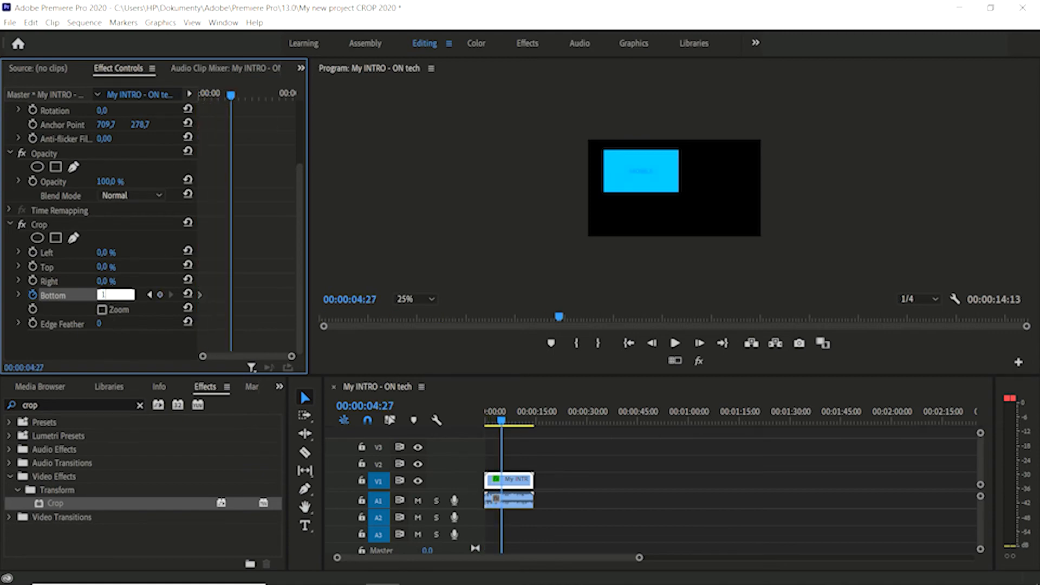
pyautogui.write('100')
pyautogui.press('Return')
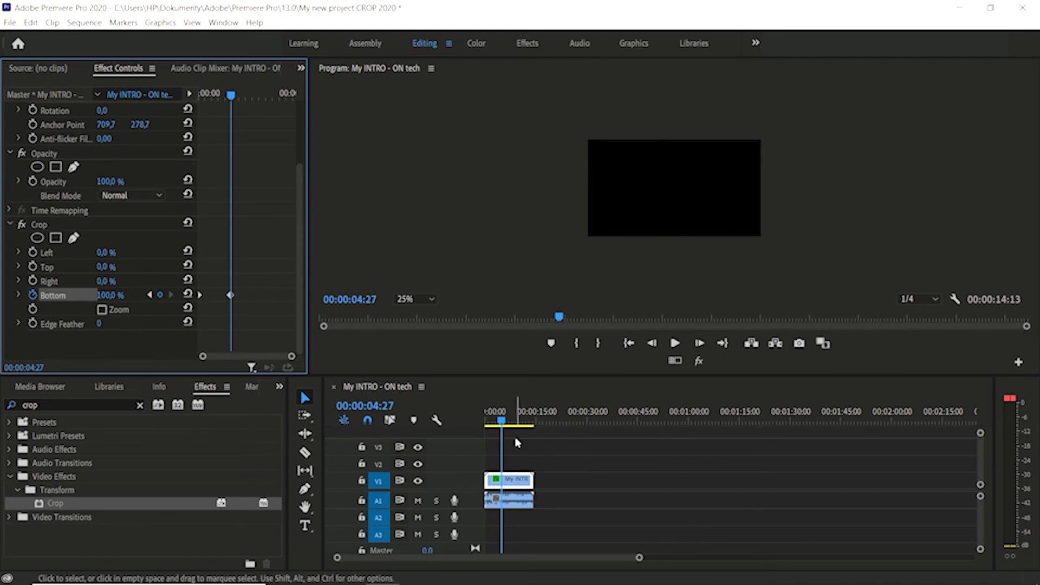
# Play the animated bottom crop from the beginning past its second keyframe
pyautogui.moveTo(501, 420); pyautogui.dragTo(479, 423)
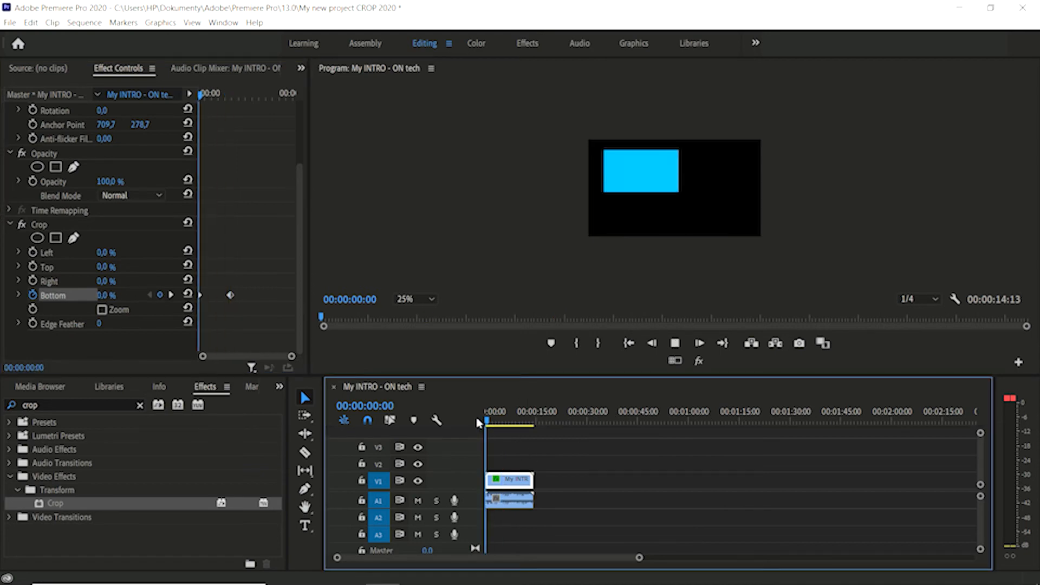
pyautogui.press('space')
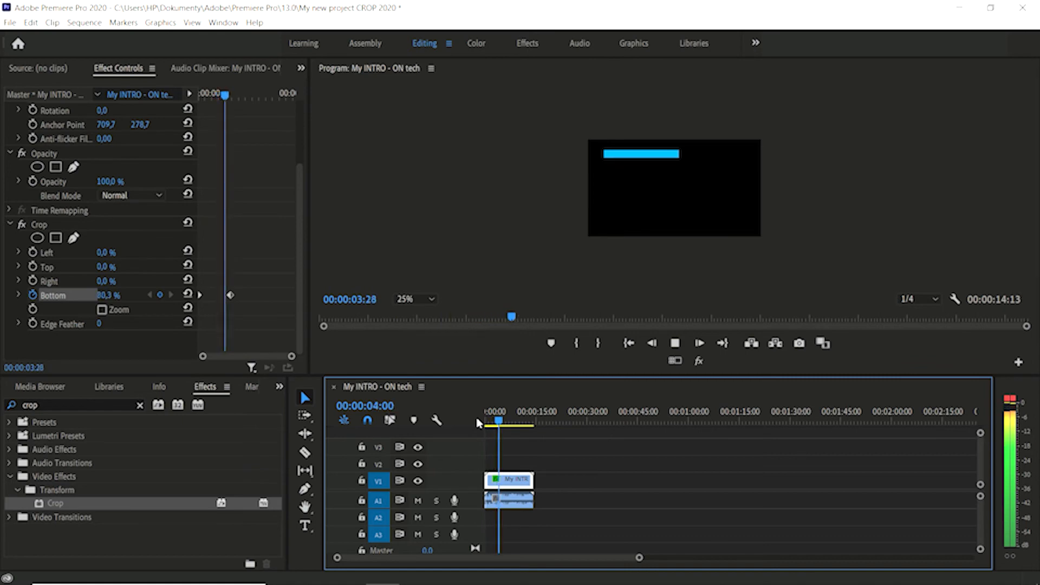
pyautogui.press('space')
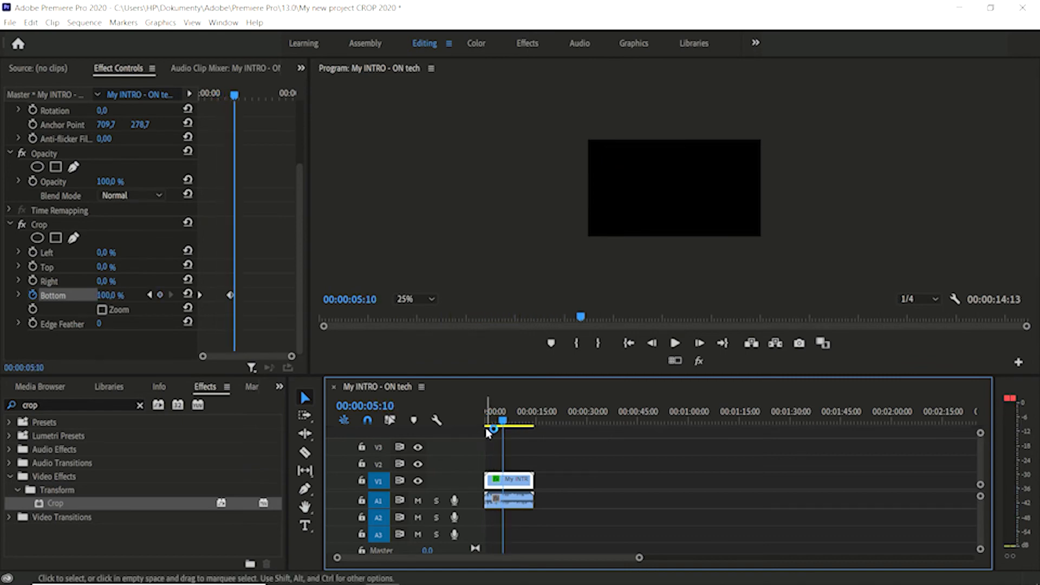
# Delay the 100 % Bottom keyframe to slow the crop animation, play it from the beginning and return to the start
pyautogui.moveTo(230, 295); pyautogui.dragTo(243, 295)
pyautogui.moveTo(496, 419); pyautogui.dragTo(479, 420)
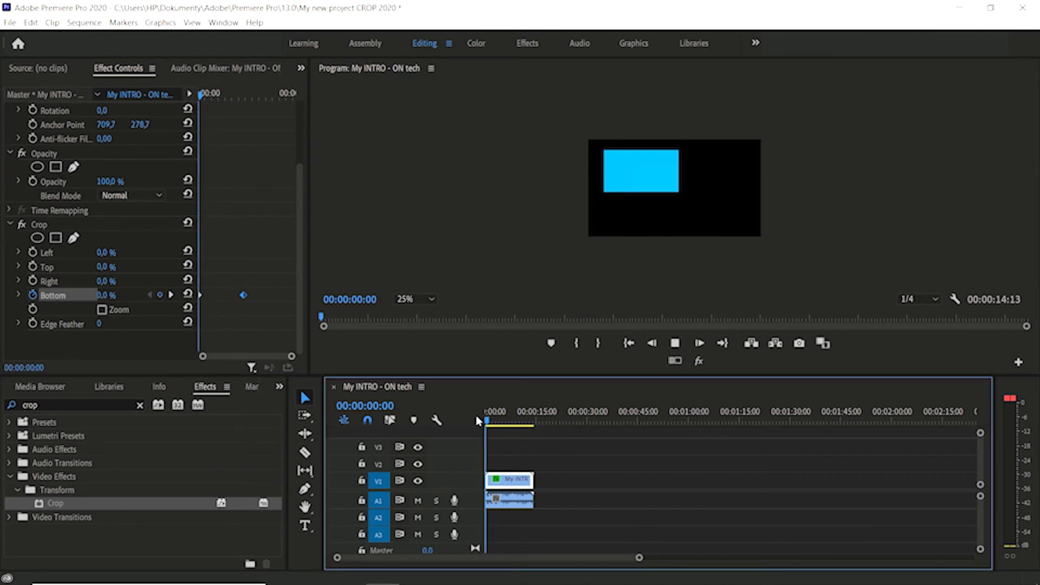
pyautogui.press('space')
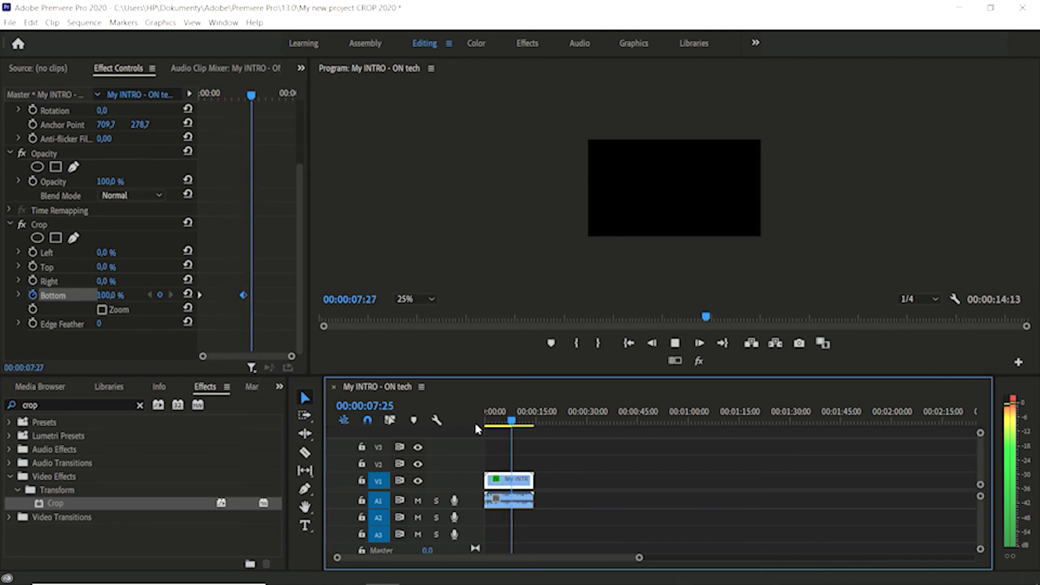
pyautogui.press('space')
pyautogui.moveTo(508, 421); pyautogui.dragTo(477, 418)
# Apply Set to Frame Size to the clip on track V1
pyautogui.click(639, 161)
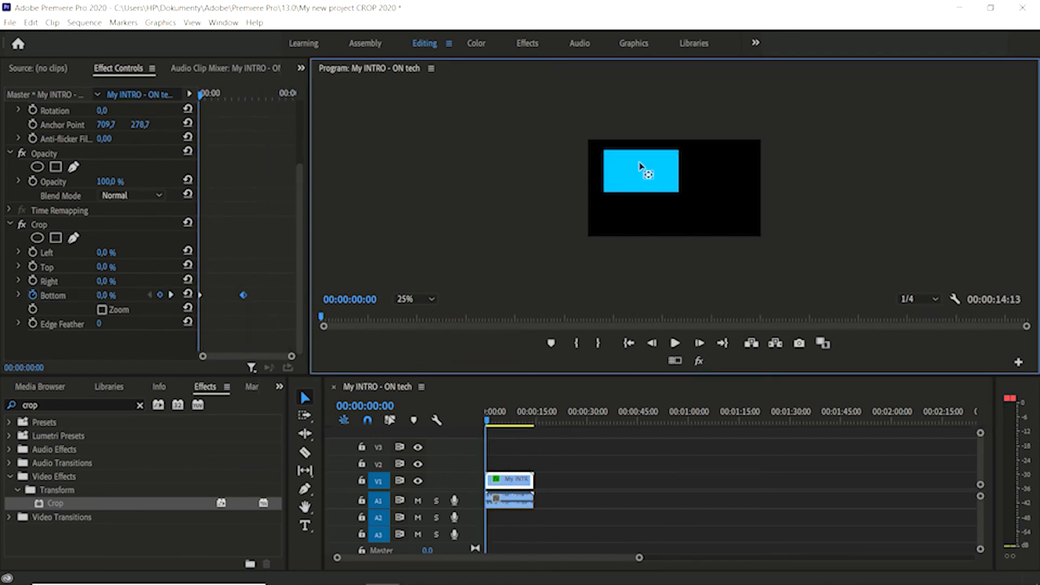
pyautogui.rightClick(639, 162)
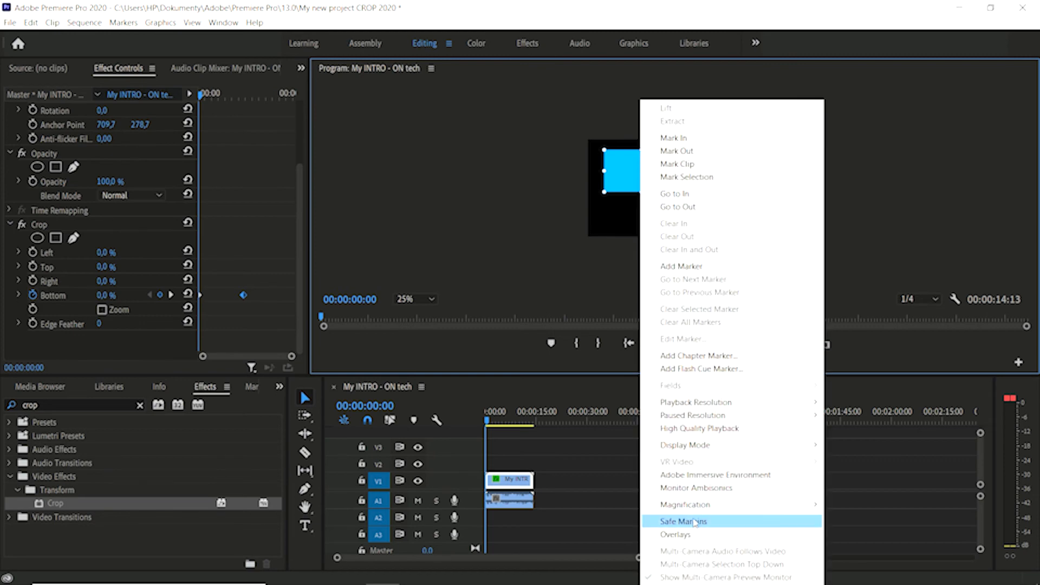
pyautogui.click(560, 496)
pyautogui.rightClick(509, 482)
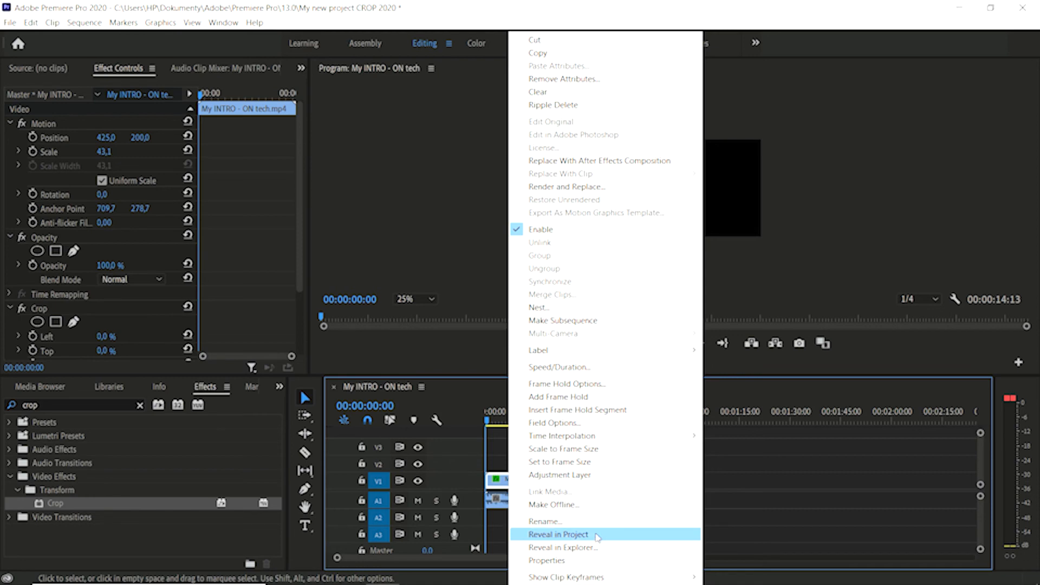
pyautogui.click(571, 474)
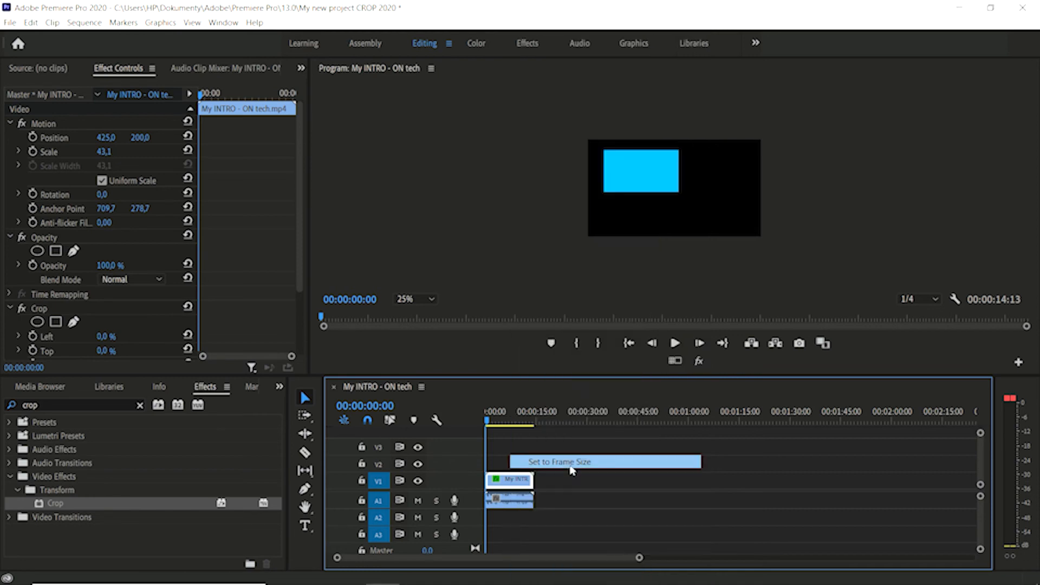
# Apply Scale to Frame Size to the V1 clip and enlarge it to fill the frame, at about scale 102 and position 700, 265
pyautogui.rightClick(519, 483)
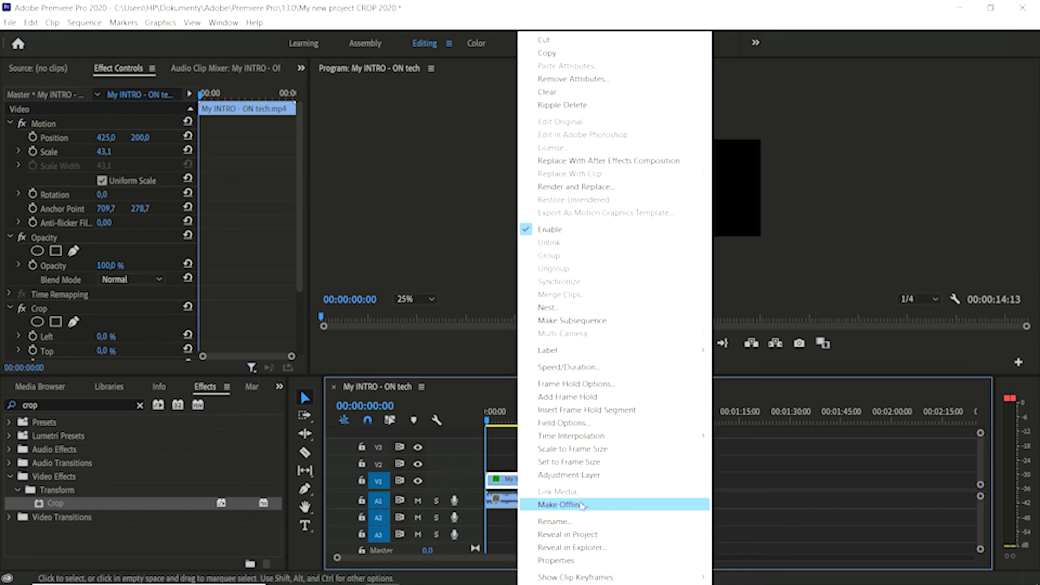
pyautogui.click(581, 454)
pyautogui.doubleClick(638, 176)
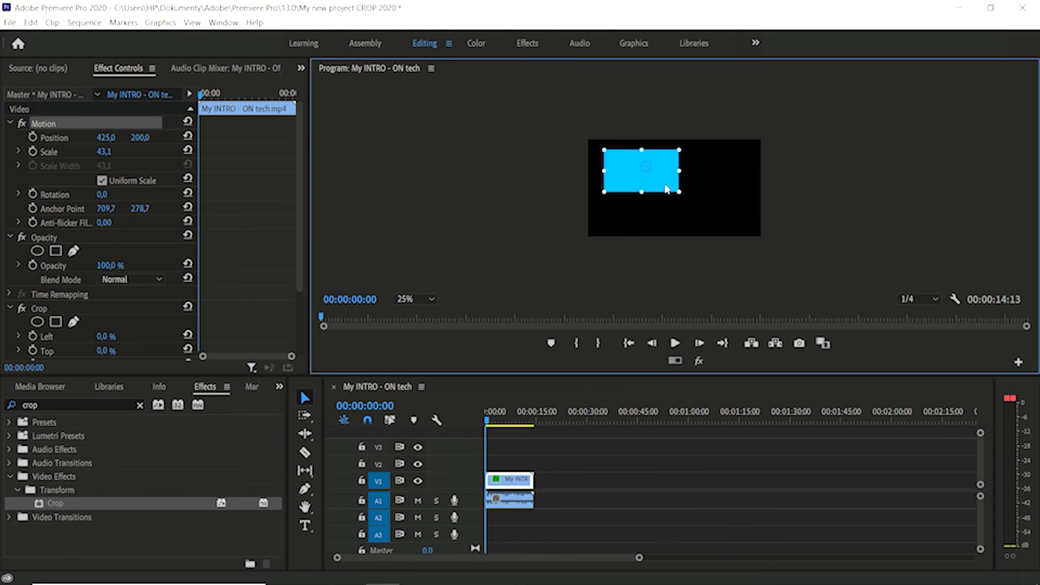
pyautogui.moveTo(678, 194); pyautogui.dragTo(735, 222)
pyautogui.moveTo(670, 199); pyautogui.dragTo(742, 232)
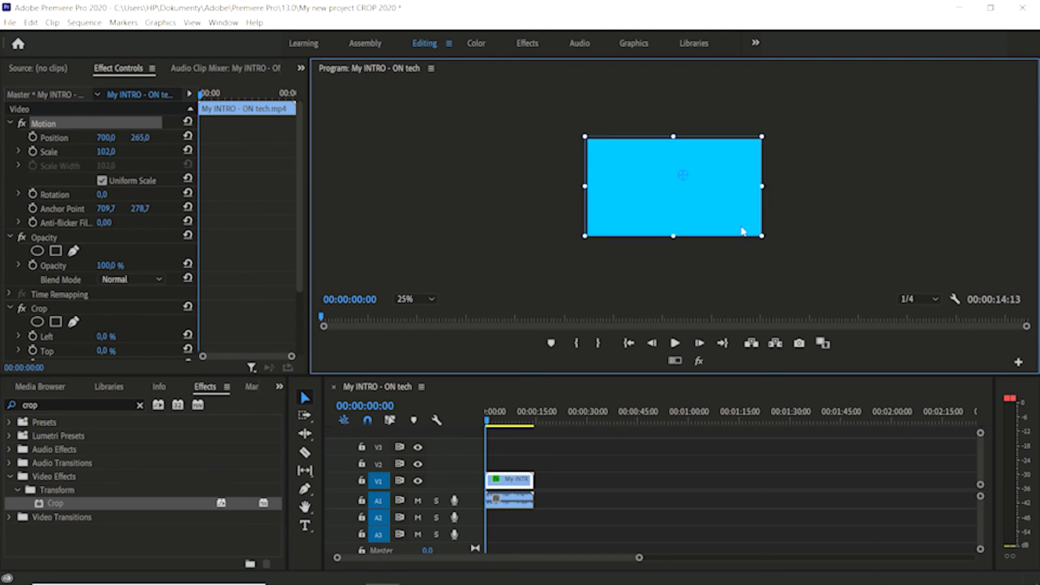
pyautogui.click(838, 193)
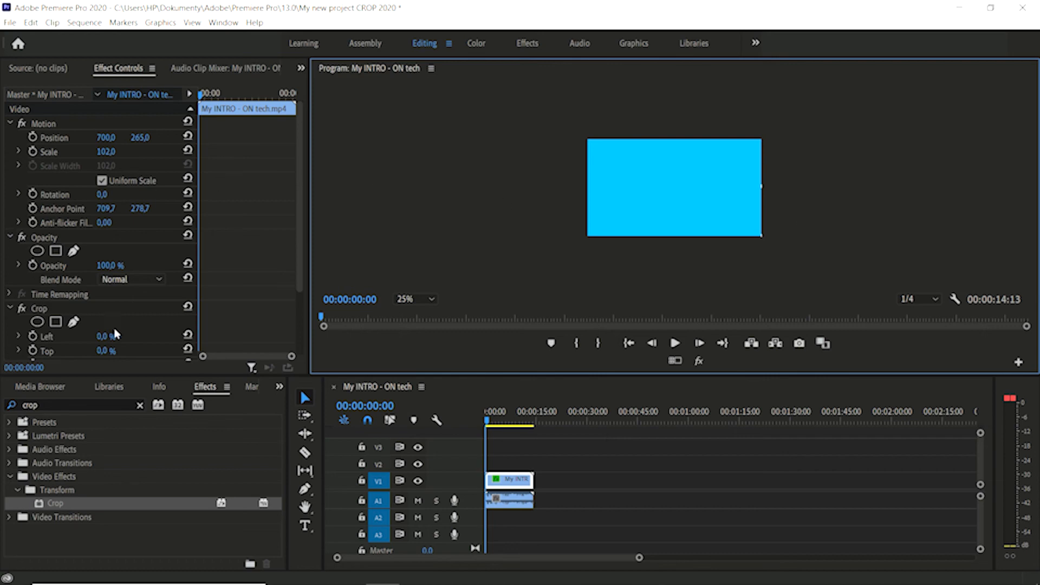
# Move the second keyframe of Crop's Bottom to the end of the clip at 00:00:14:13
pyautogui.scroll(-3, 107, 332)
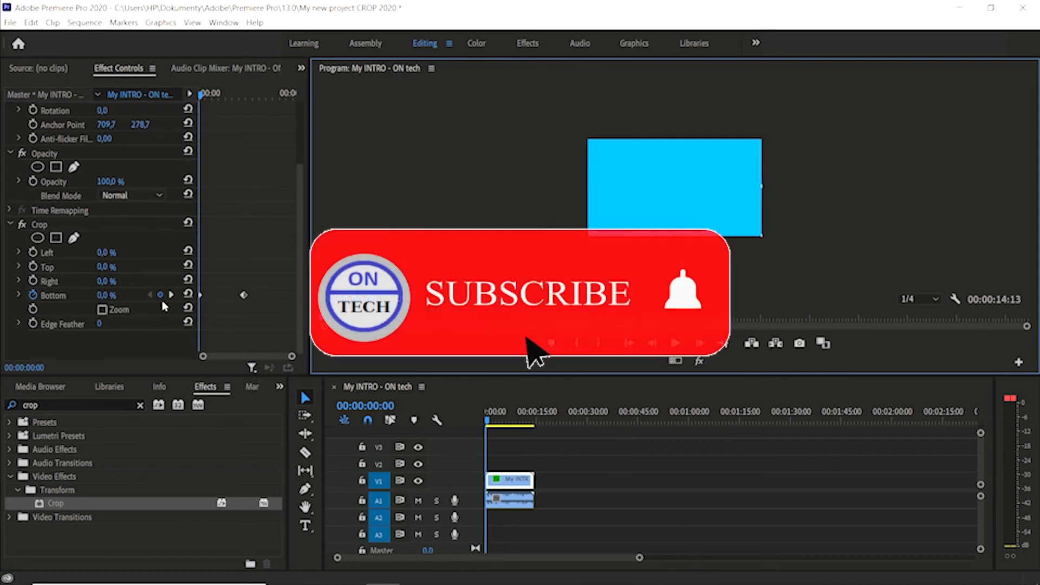
pyautogui.moveTo(244, 296); pyautogui.dragTo(303, 298)
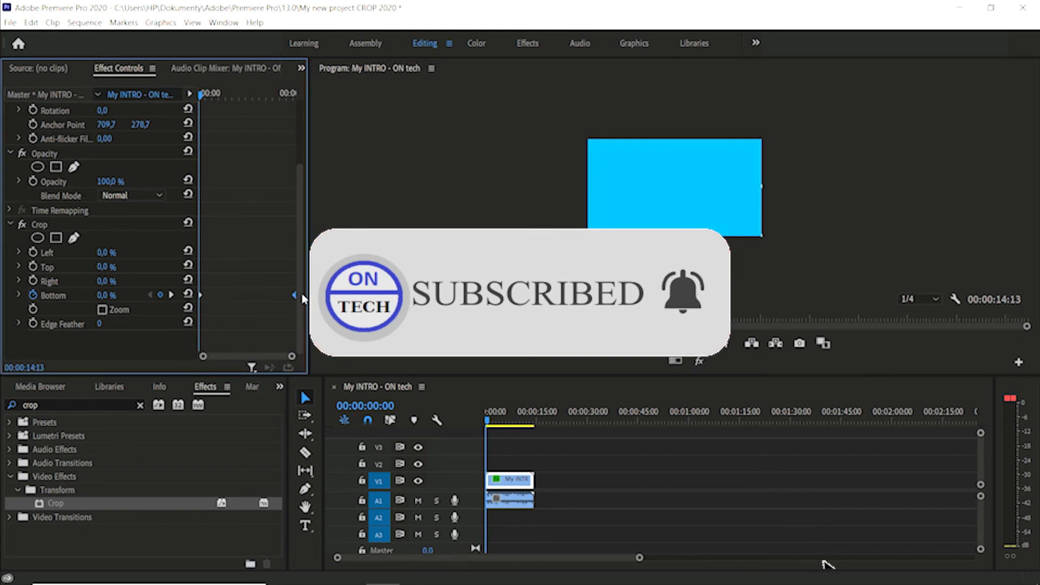